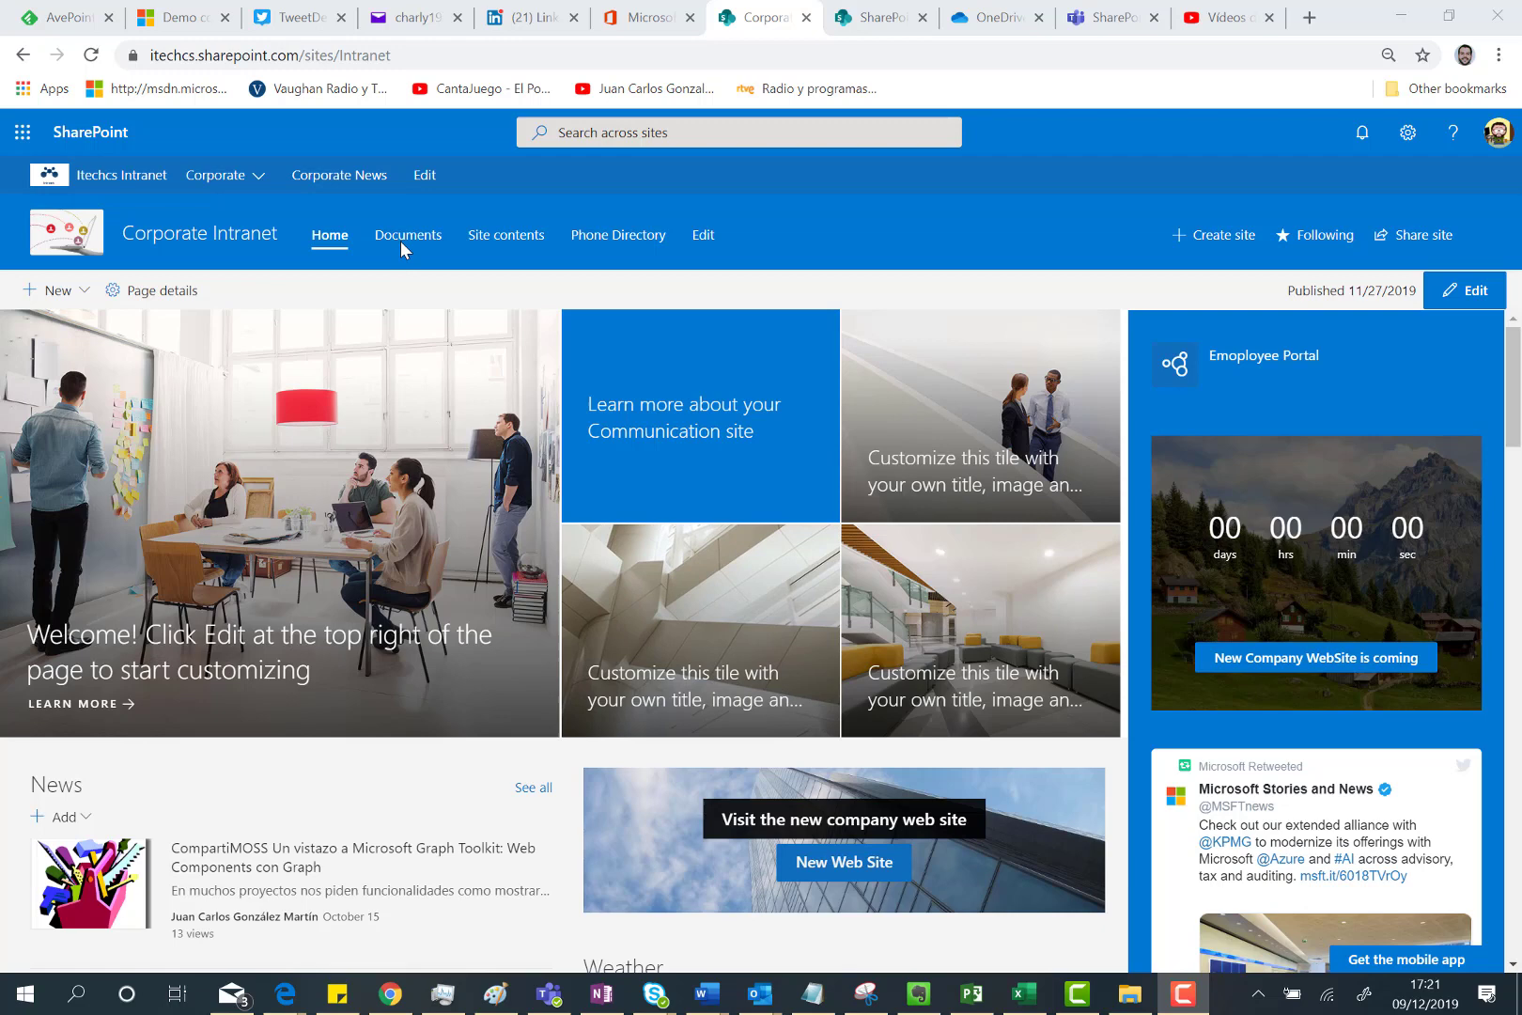
- In the Documents library, save the 22nd October Session folder for later and select the Books folder
{"action": "left_click", "coordinate": [401, 243]}
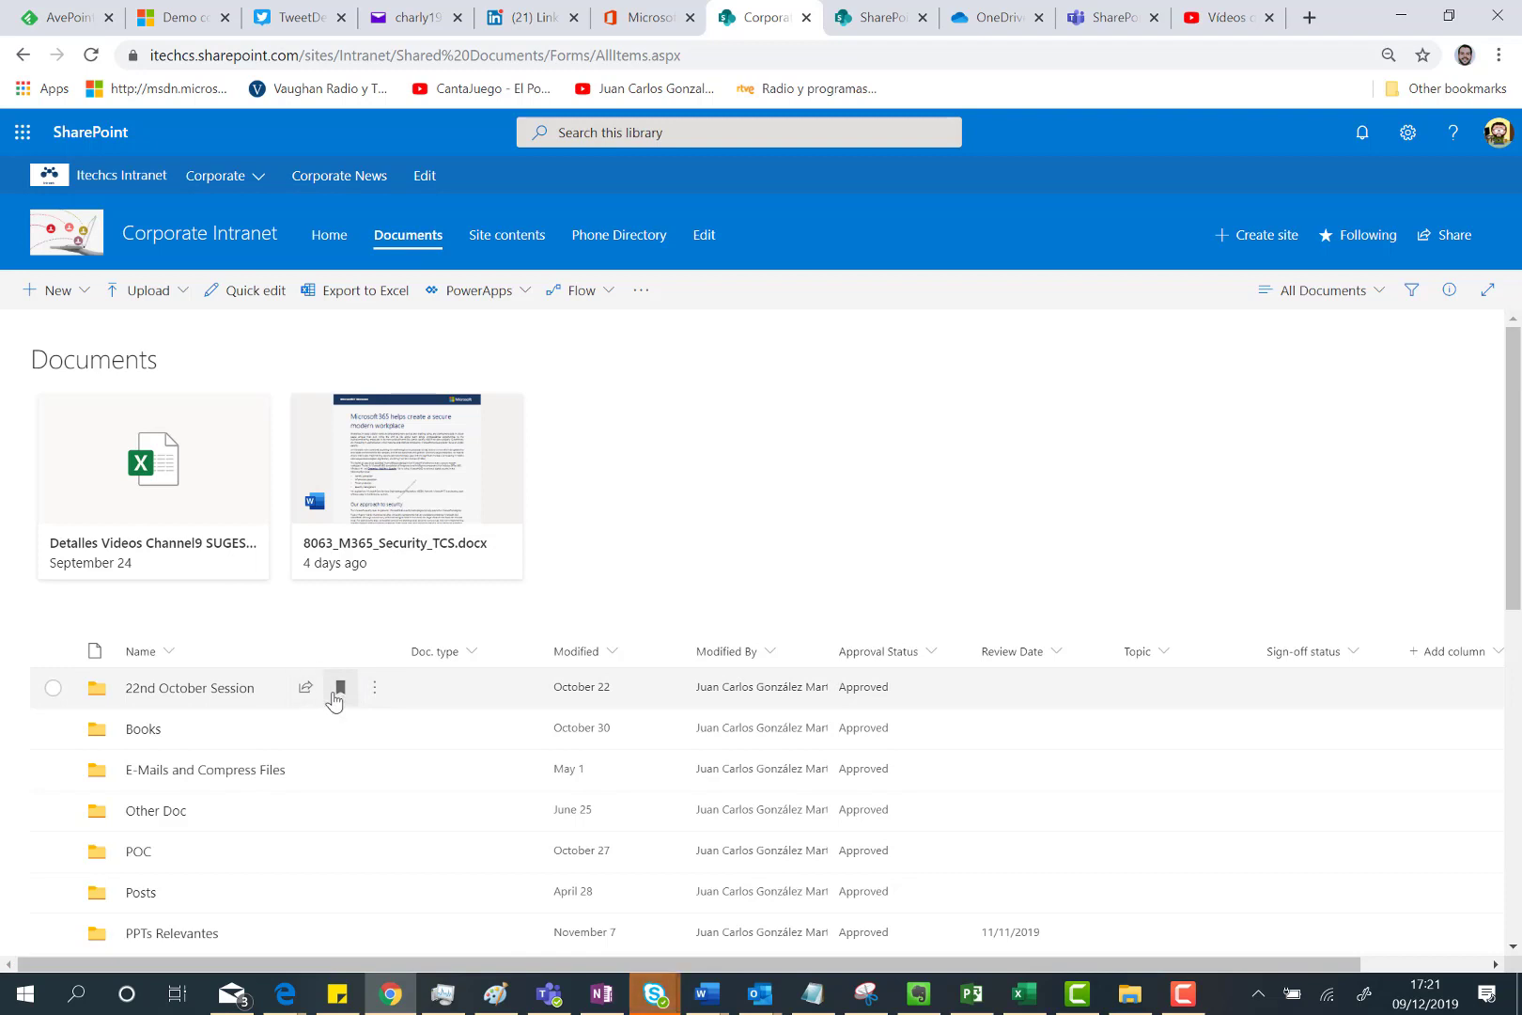
{"action": "left_click", "coordinate": [340, 687]}
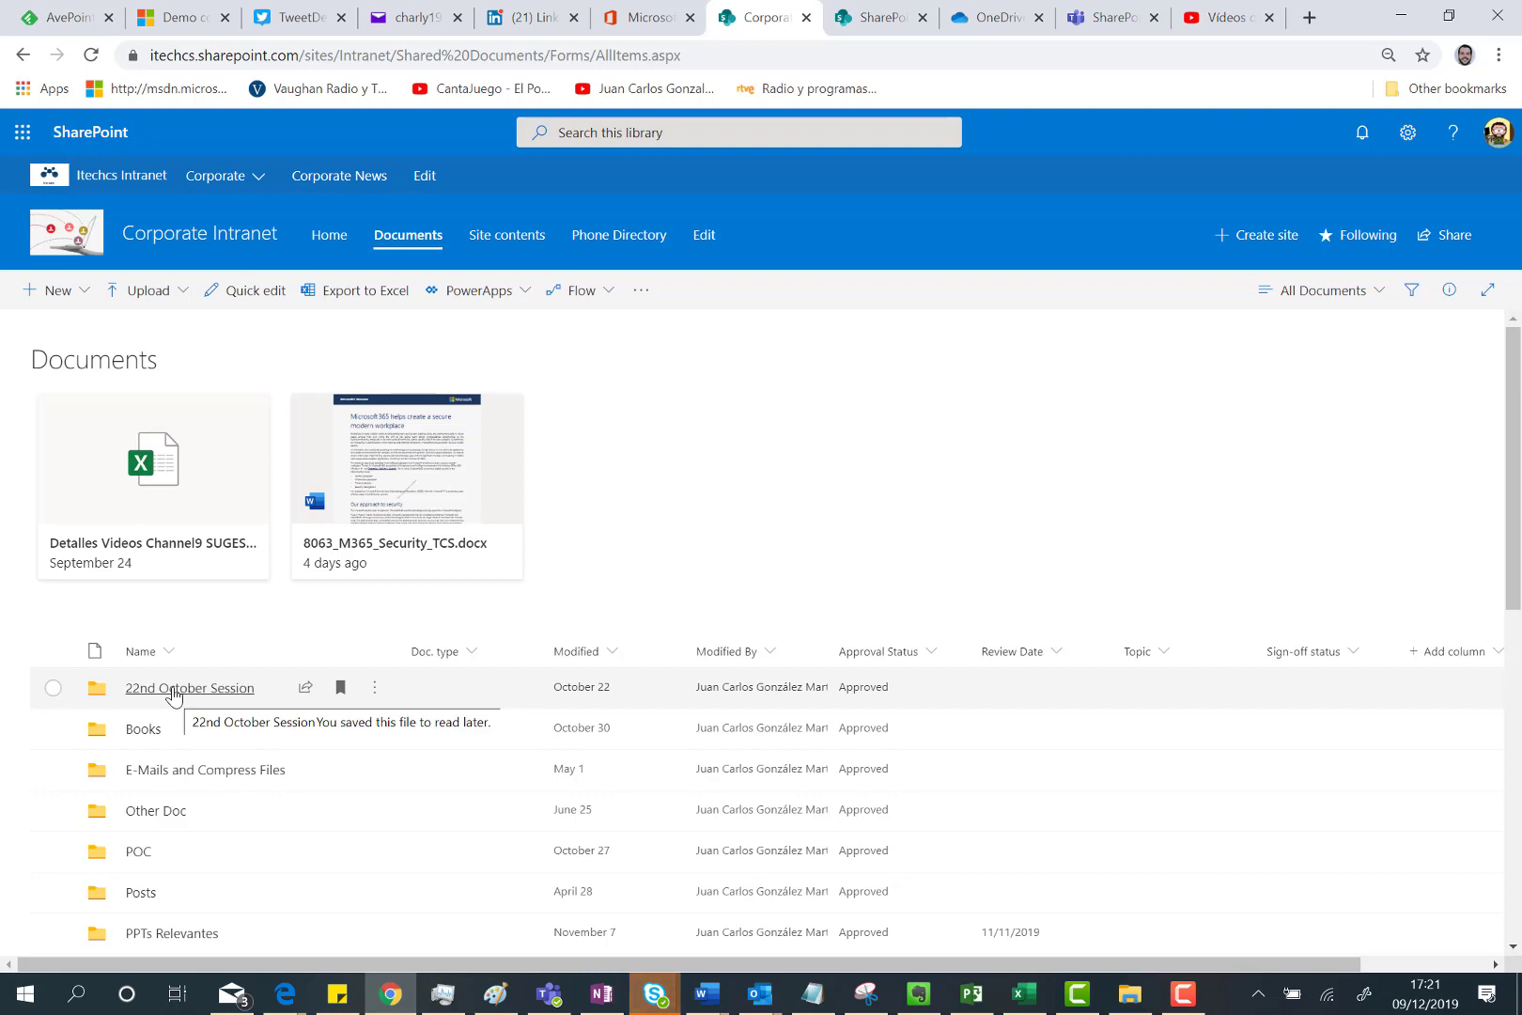
{"action": "left_click", "coordinate": [53, 729]}
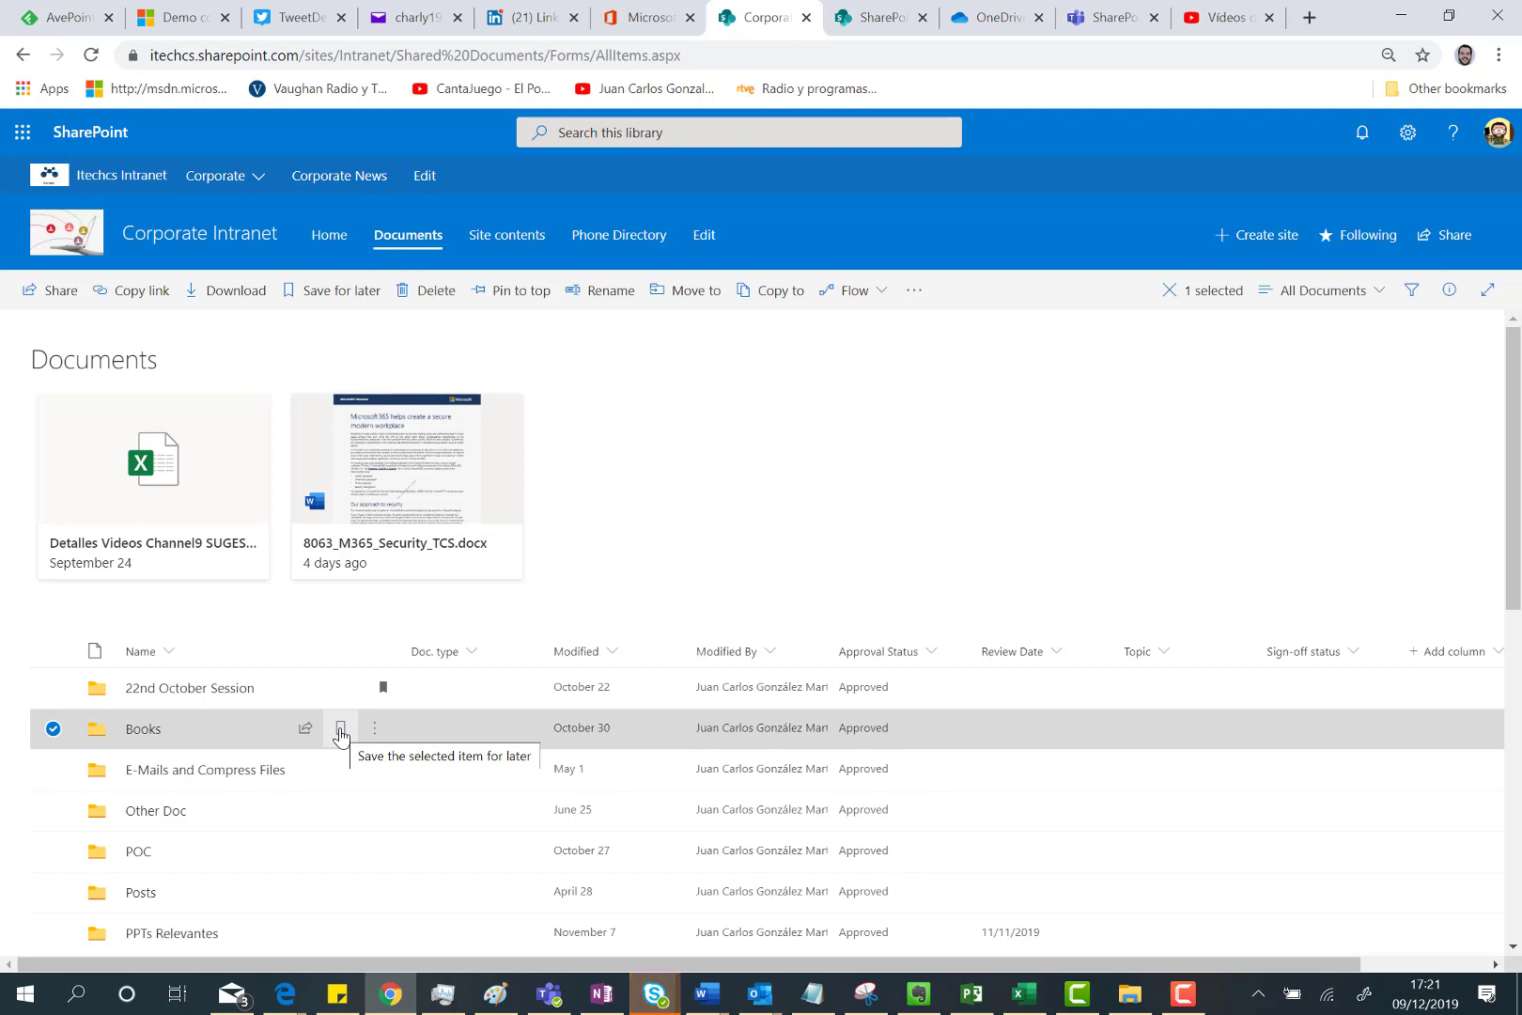
- Save the selected Books folder for later, then scroll down the library list
{"action": "left_click", "coordinate": [355, 297]}
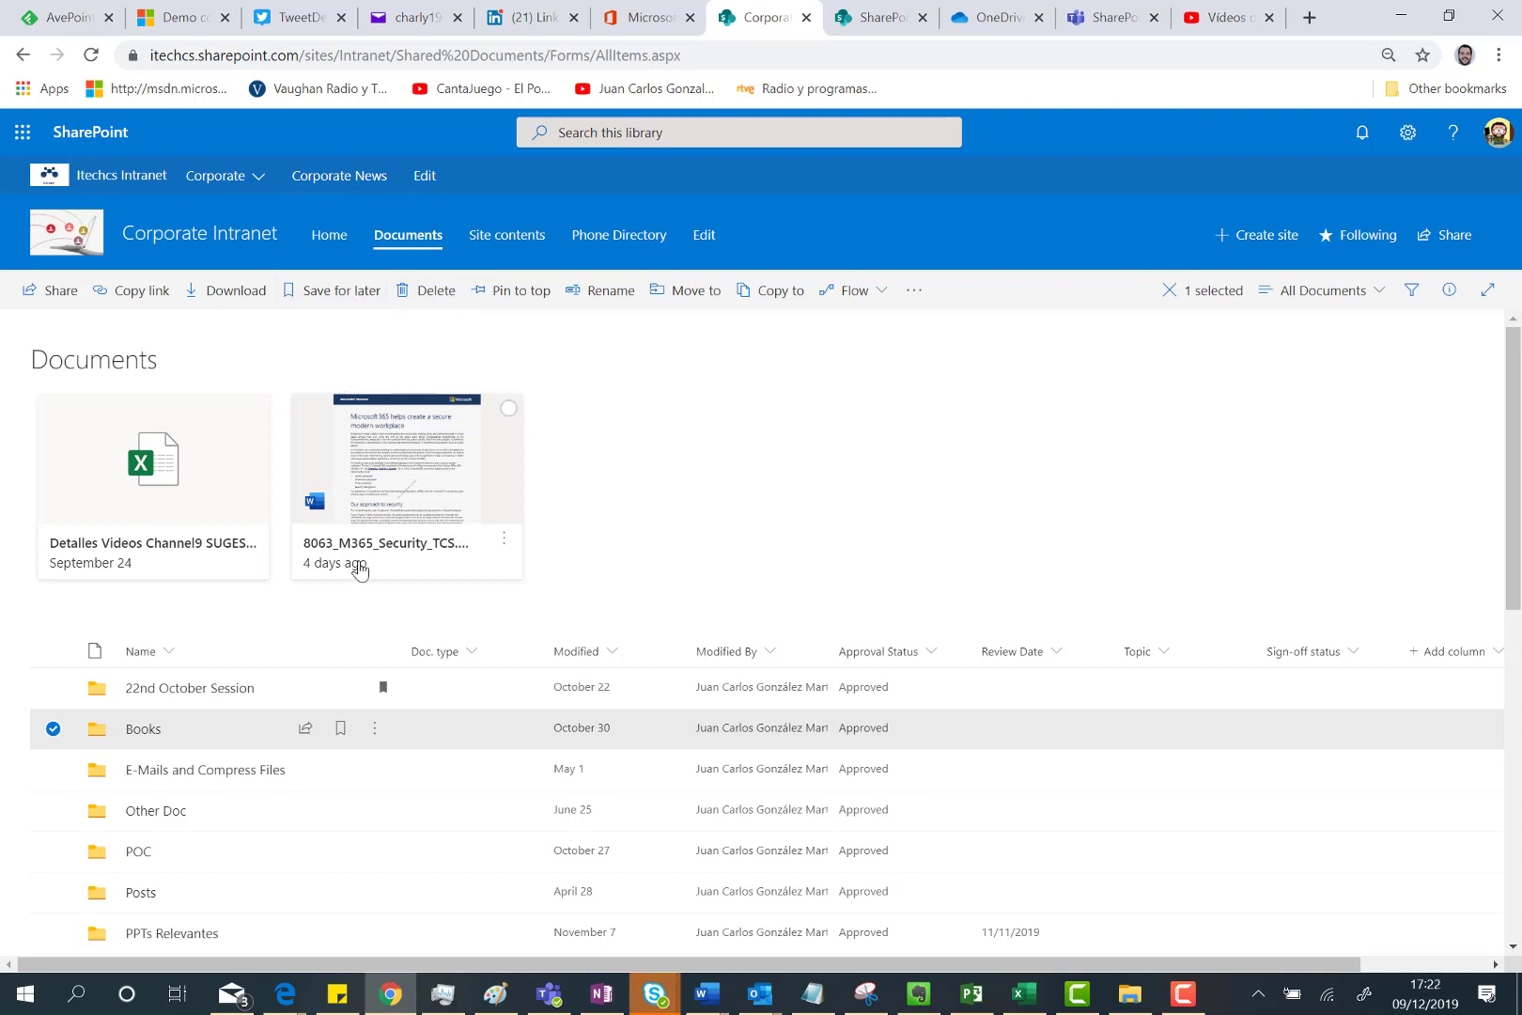
{"action": "mouse_move", "coordinate": [358, 570]}
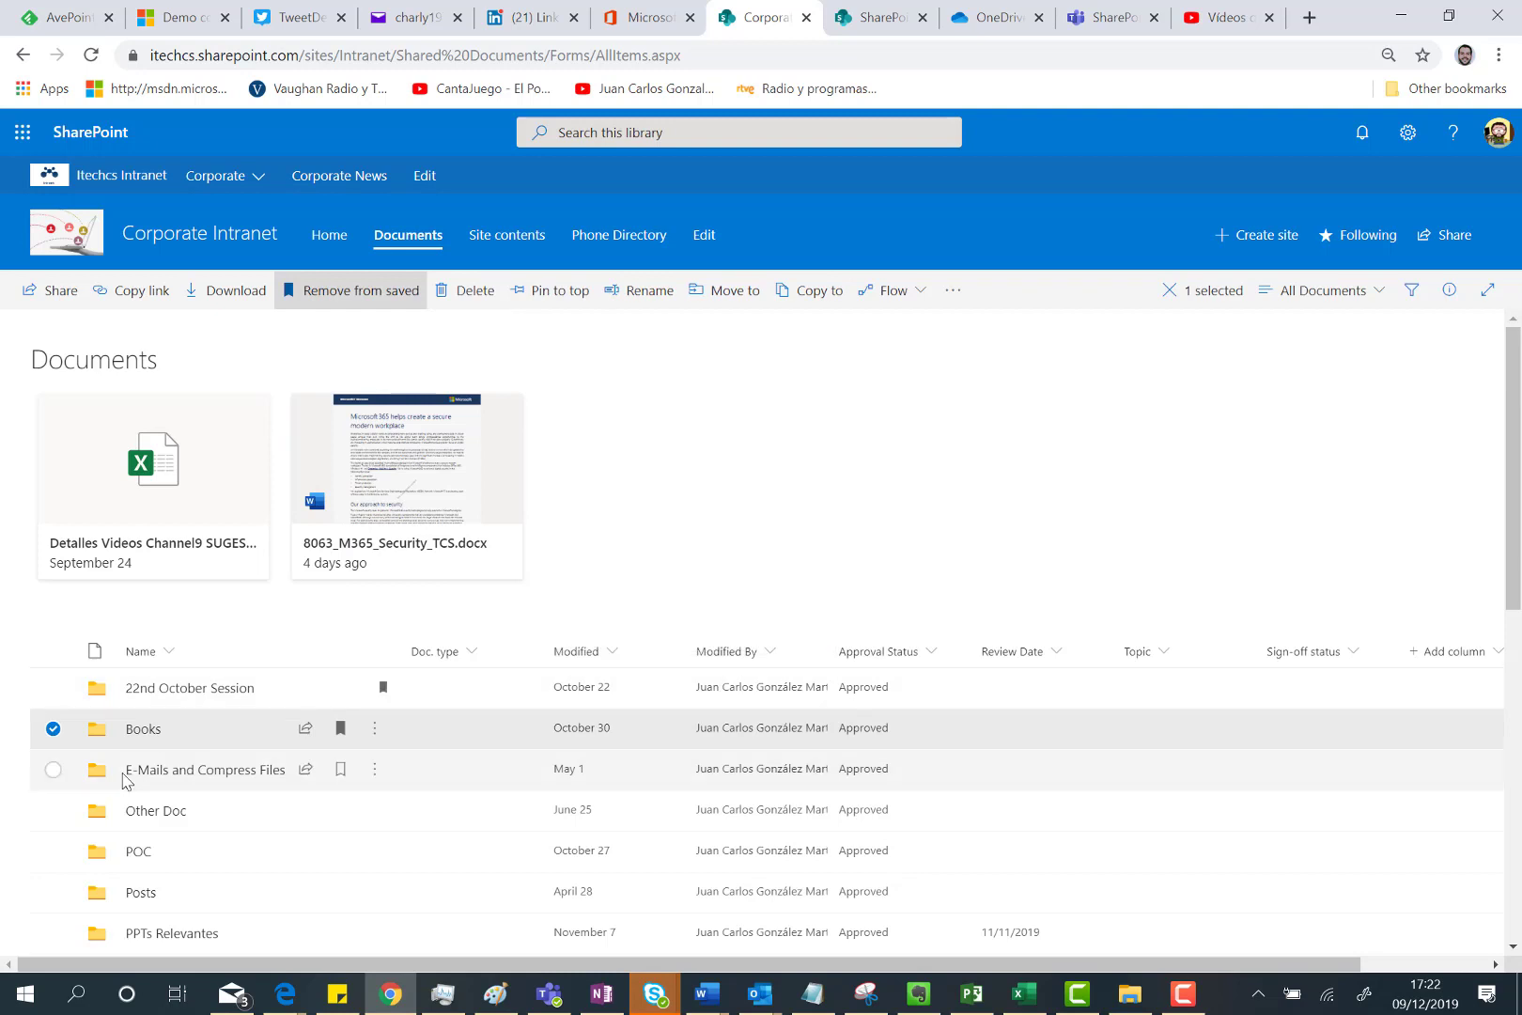
{"action": "scroll", "coordinate": [127, 780], "scroll_direction": "down", "scroll_amount": 1}
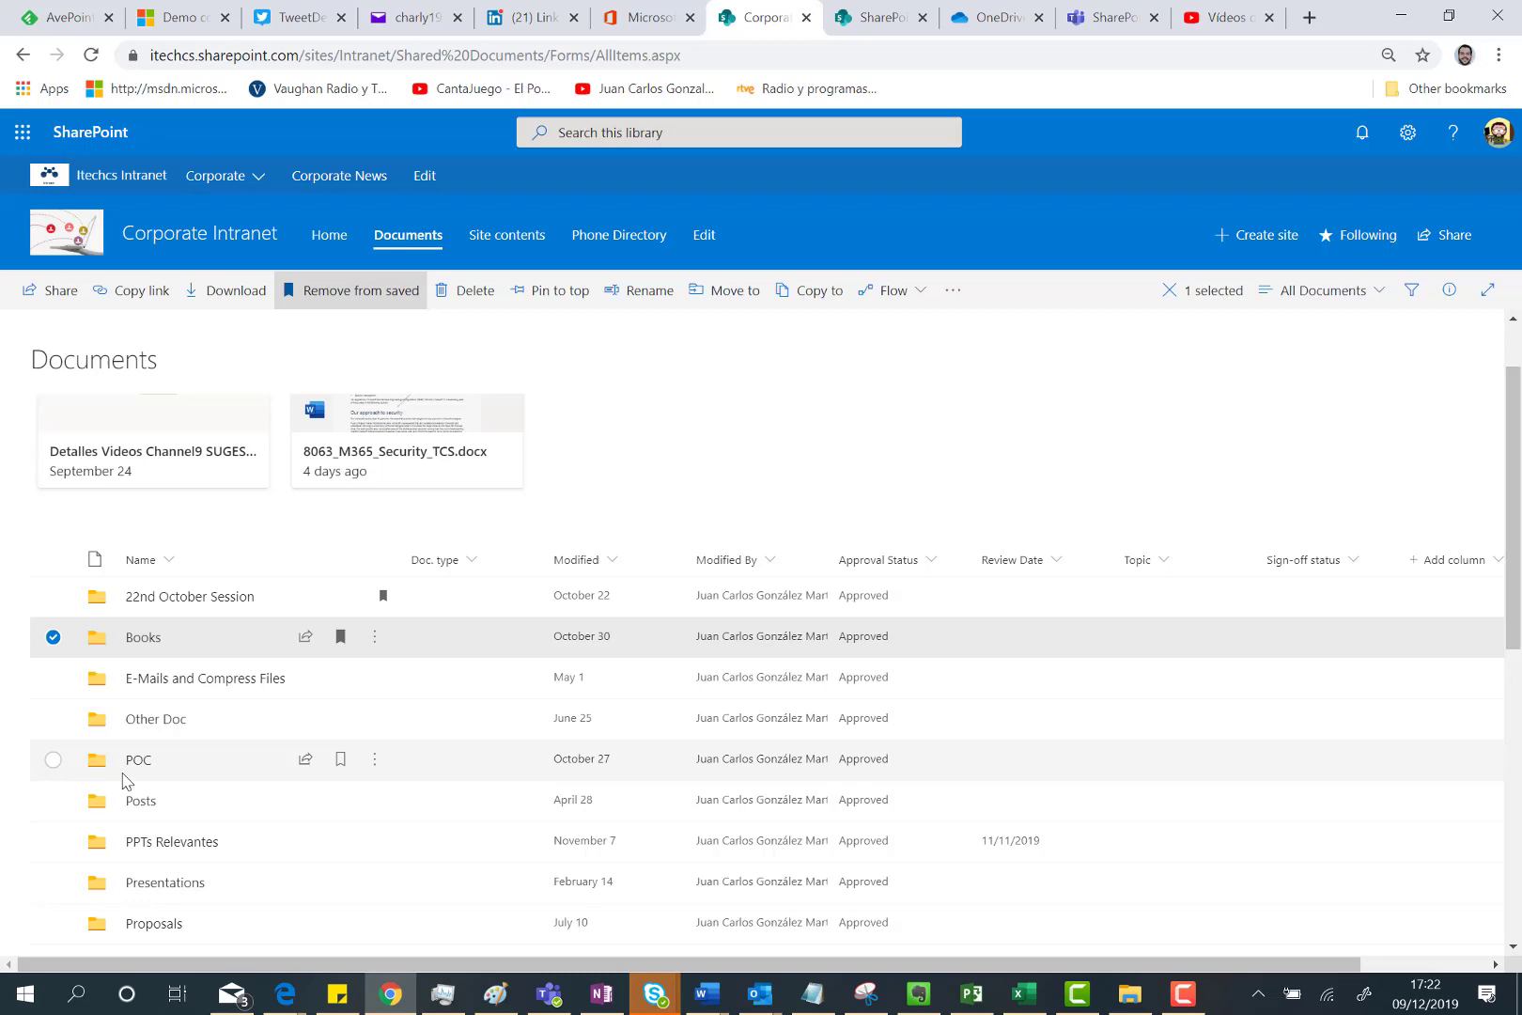
{"action": "scroll", "coordinate": [94, 713], "scroll_direction": "down", "scroll_amount": 1}
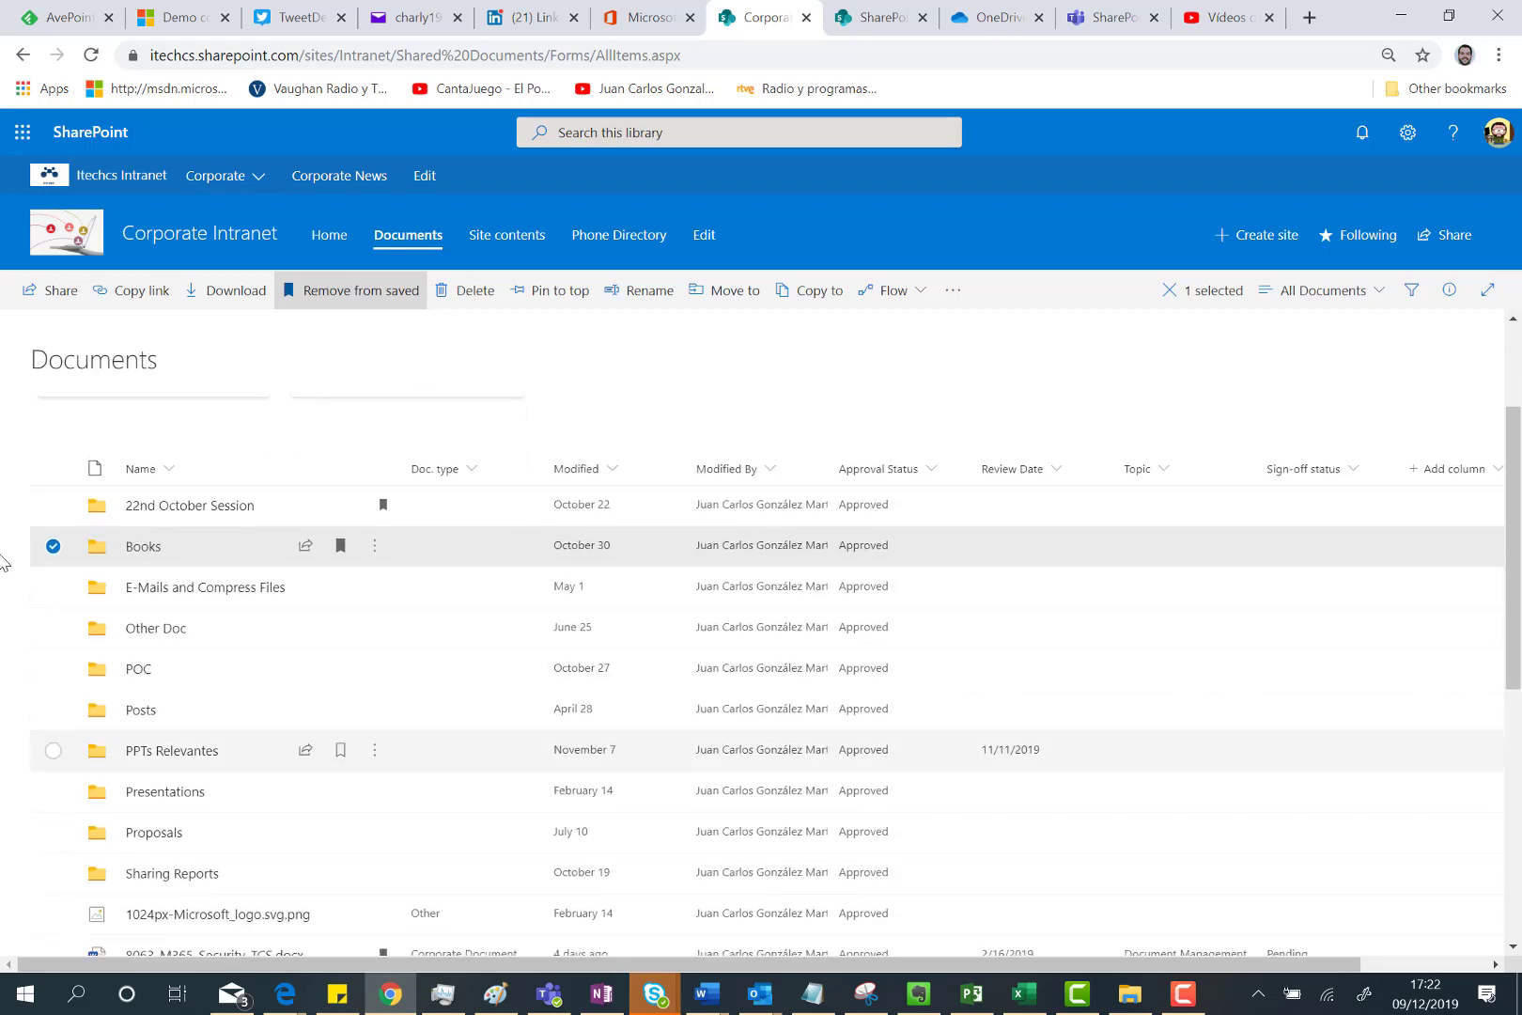
- Deselect Books and bookmark Ebook_Change_Resistance-2.pdf further down the library
{"action": "left_click", "coordinate": [54, 547]}
{"action": "scroll", "coordinate": [177, 805], "scroll_direction": "down", "scroll_amount": 3}
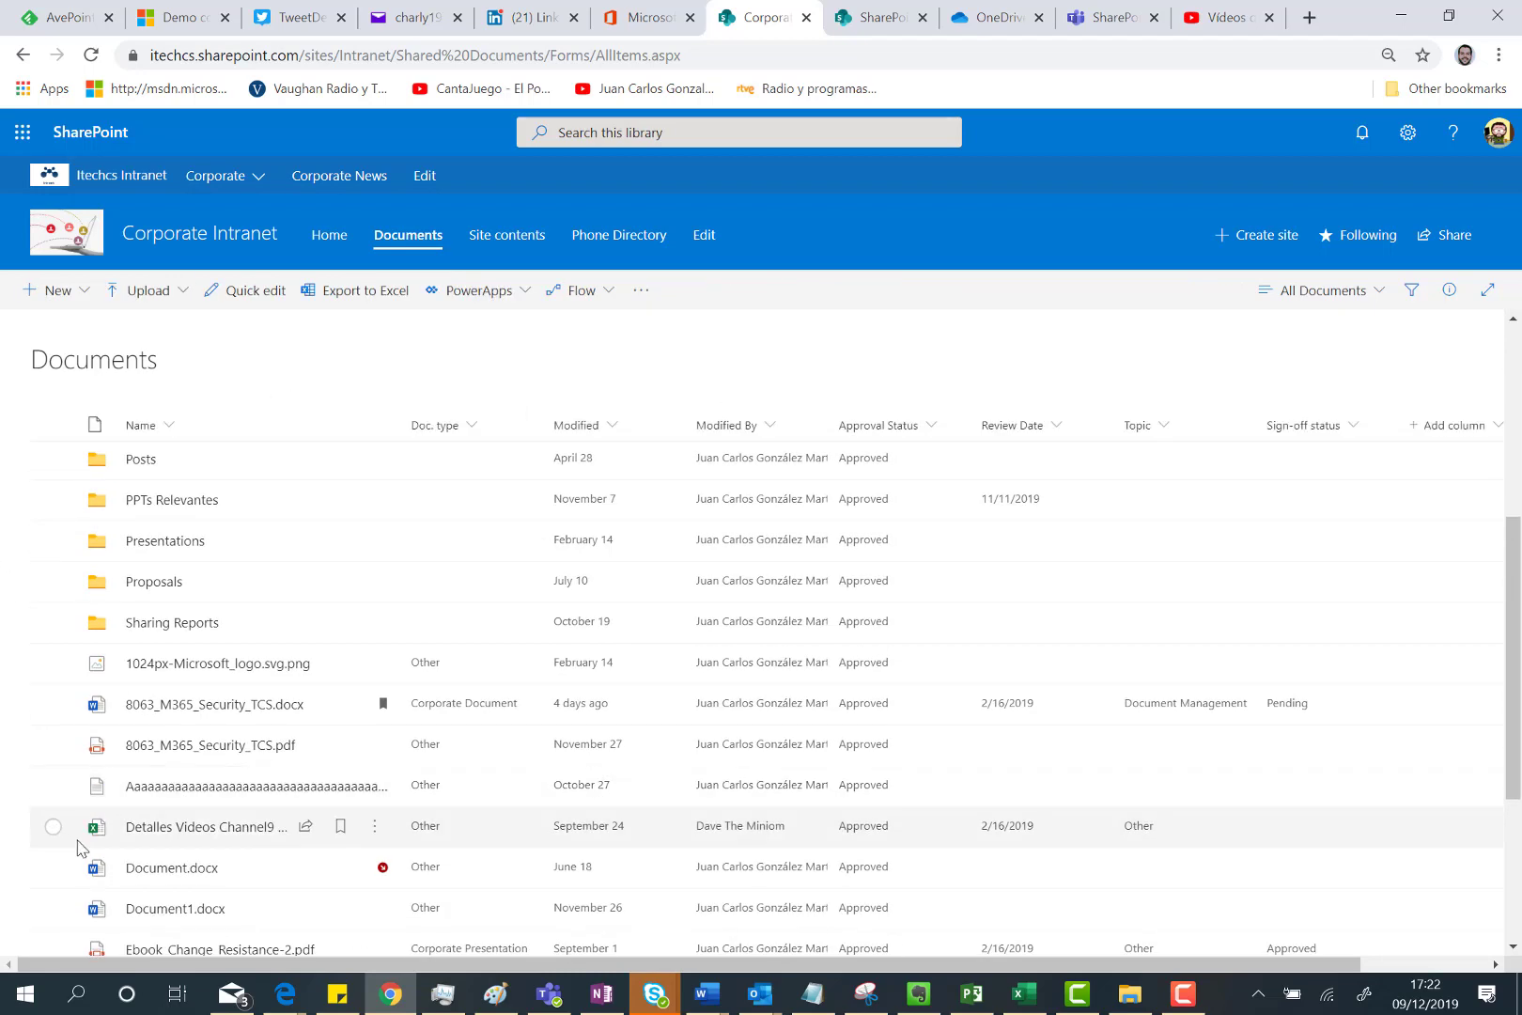
{"action": "scroll", "coordinate": [94, 853], "scroll_direction": "down", "scroll_amount": 1}
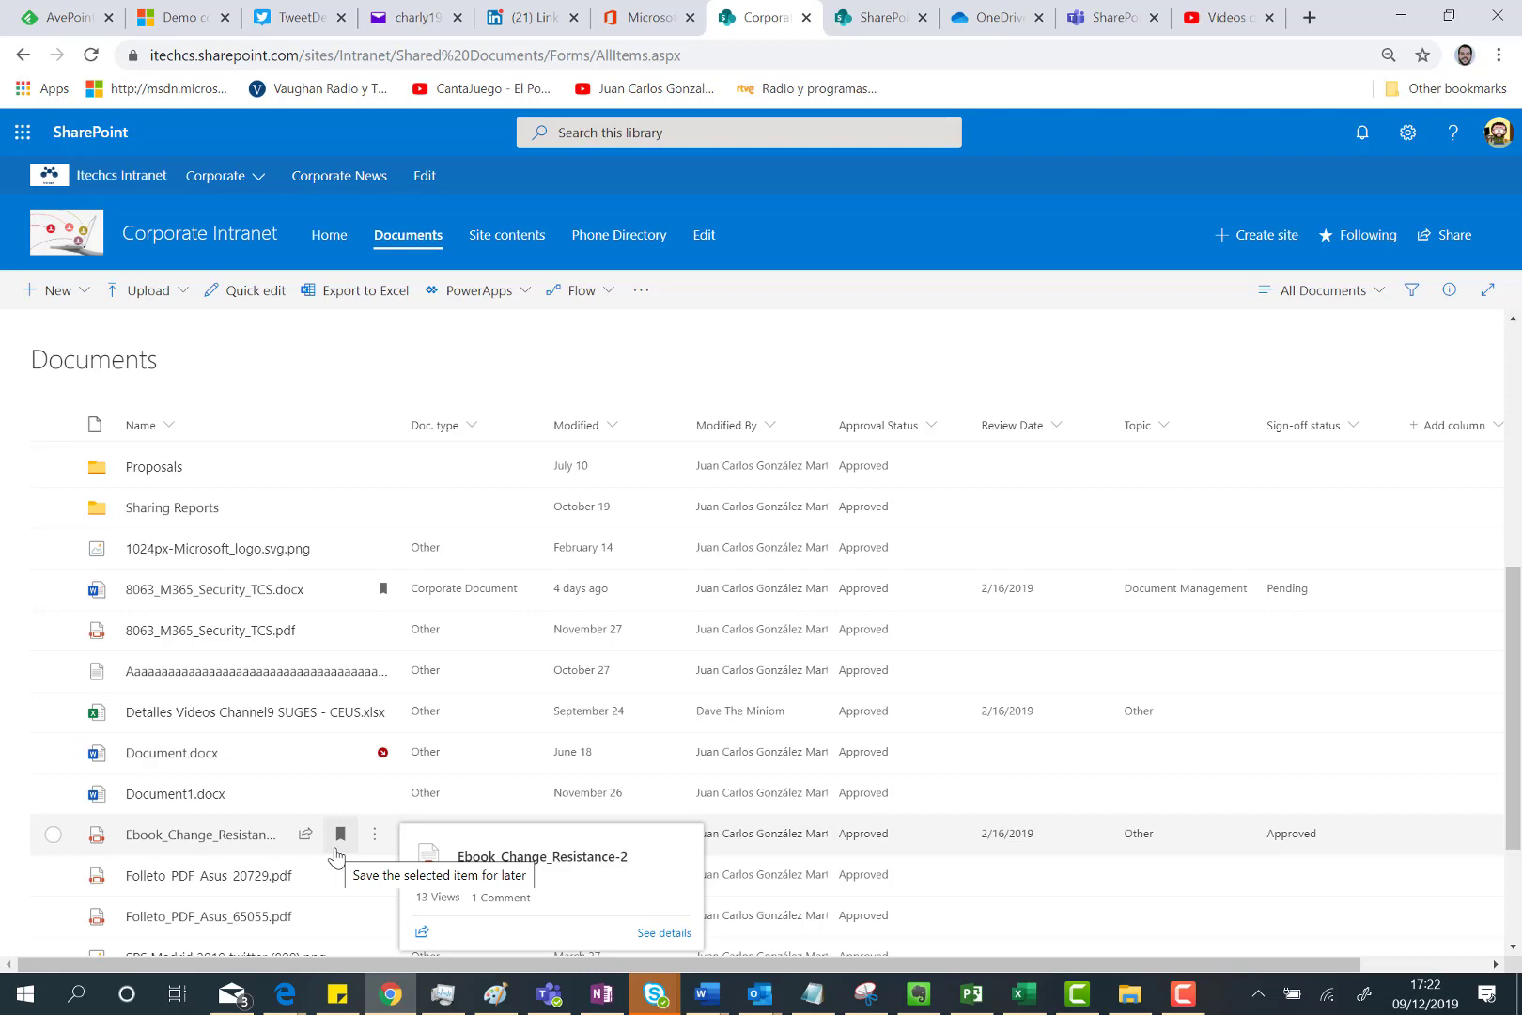
{"action": "left_click", "coordinate": [338, 845]}
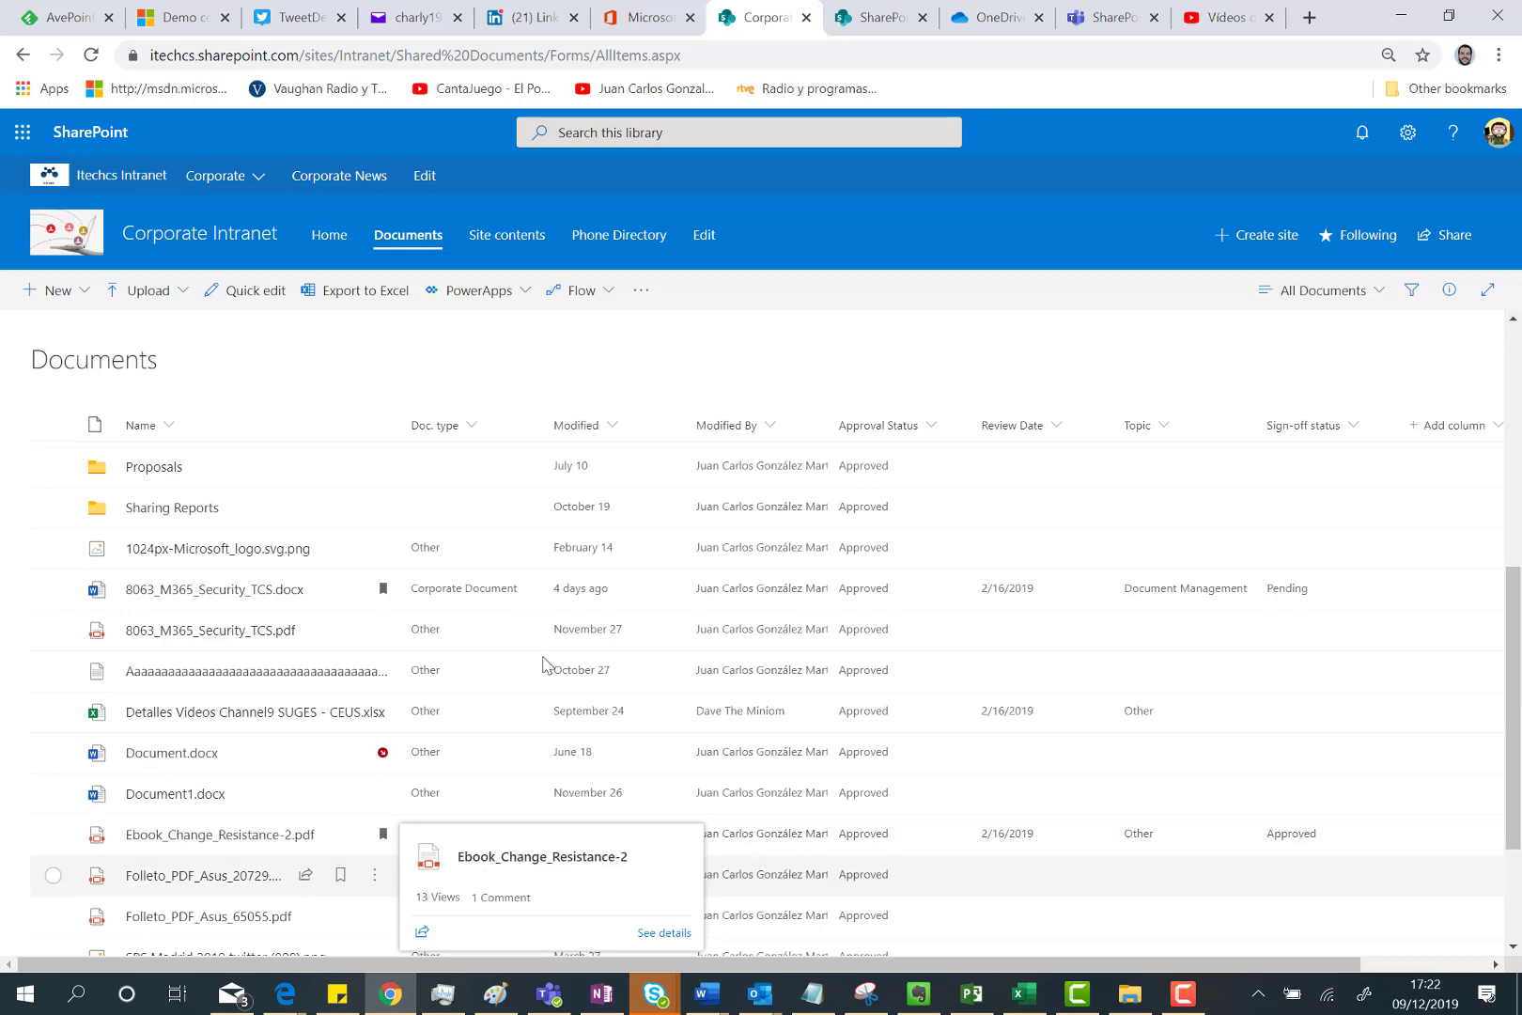
- Refresh the SharePoint start page and scroll down to its Saved for later list
{"action": "left_click", "coordinate": [880, 19]}
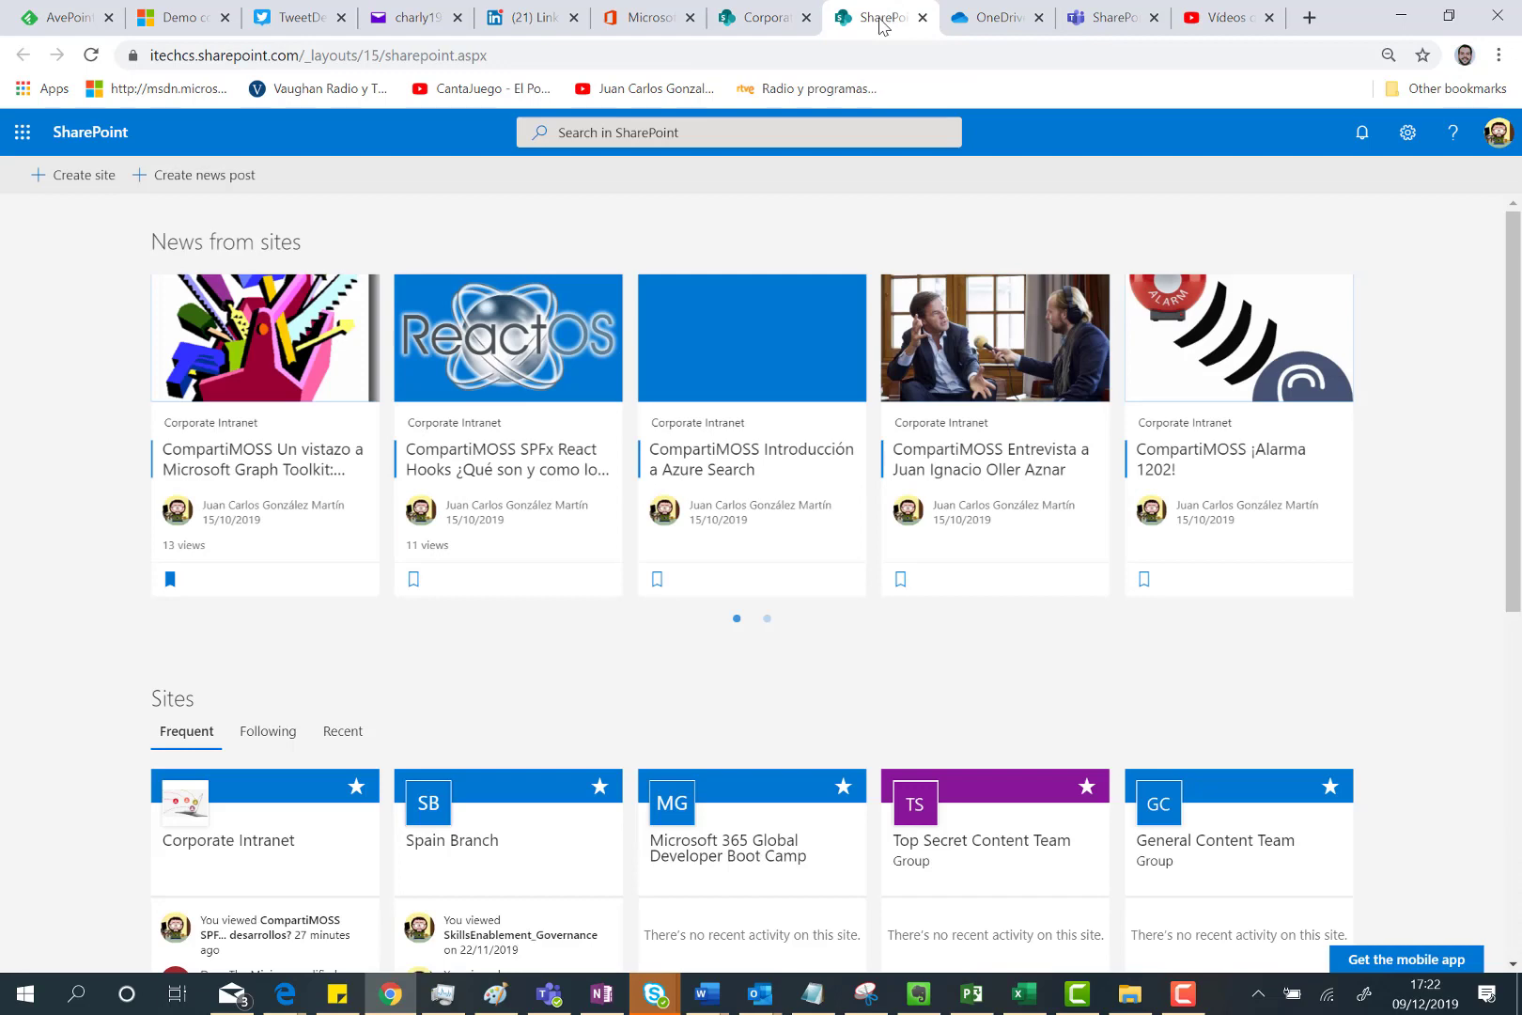
{"action": "left_click", "coordinate": [91, 55]}
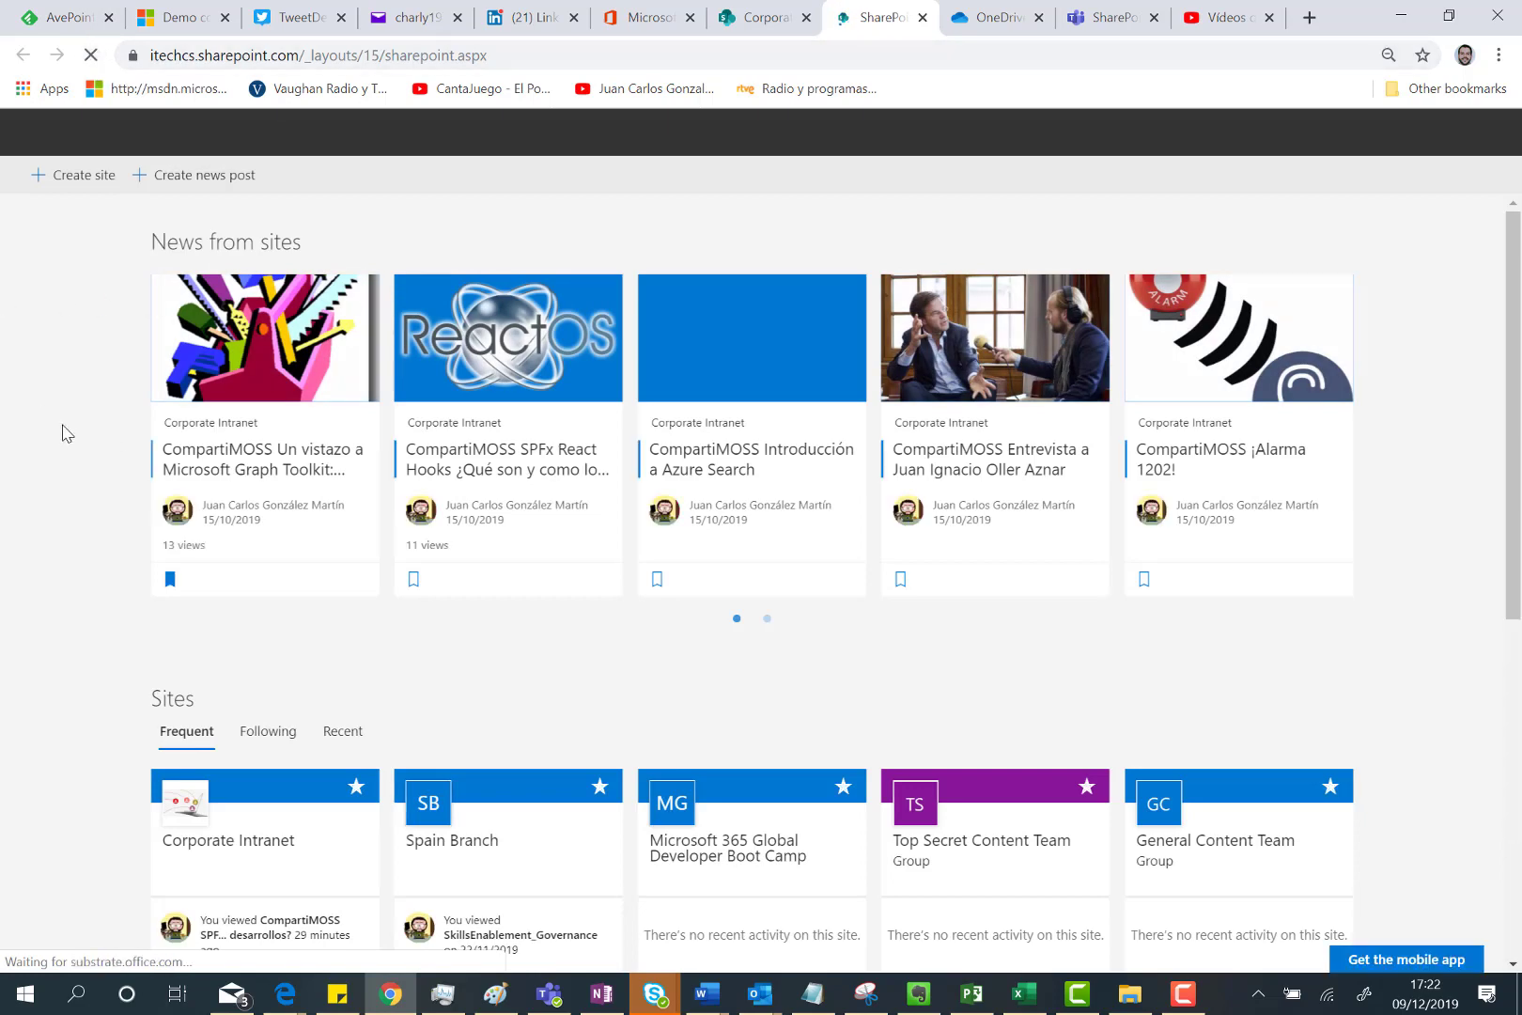
{"action": "scroll", "coordinate": [62, 432], "scroll_direction": "down", "scroll_amount": 2}
{"action": "scroll", "coordinate": [62, 432], "scroll_direction": "down", "scroll_amount": 5}
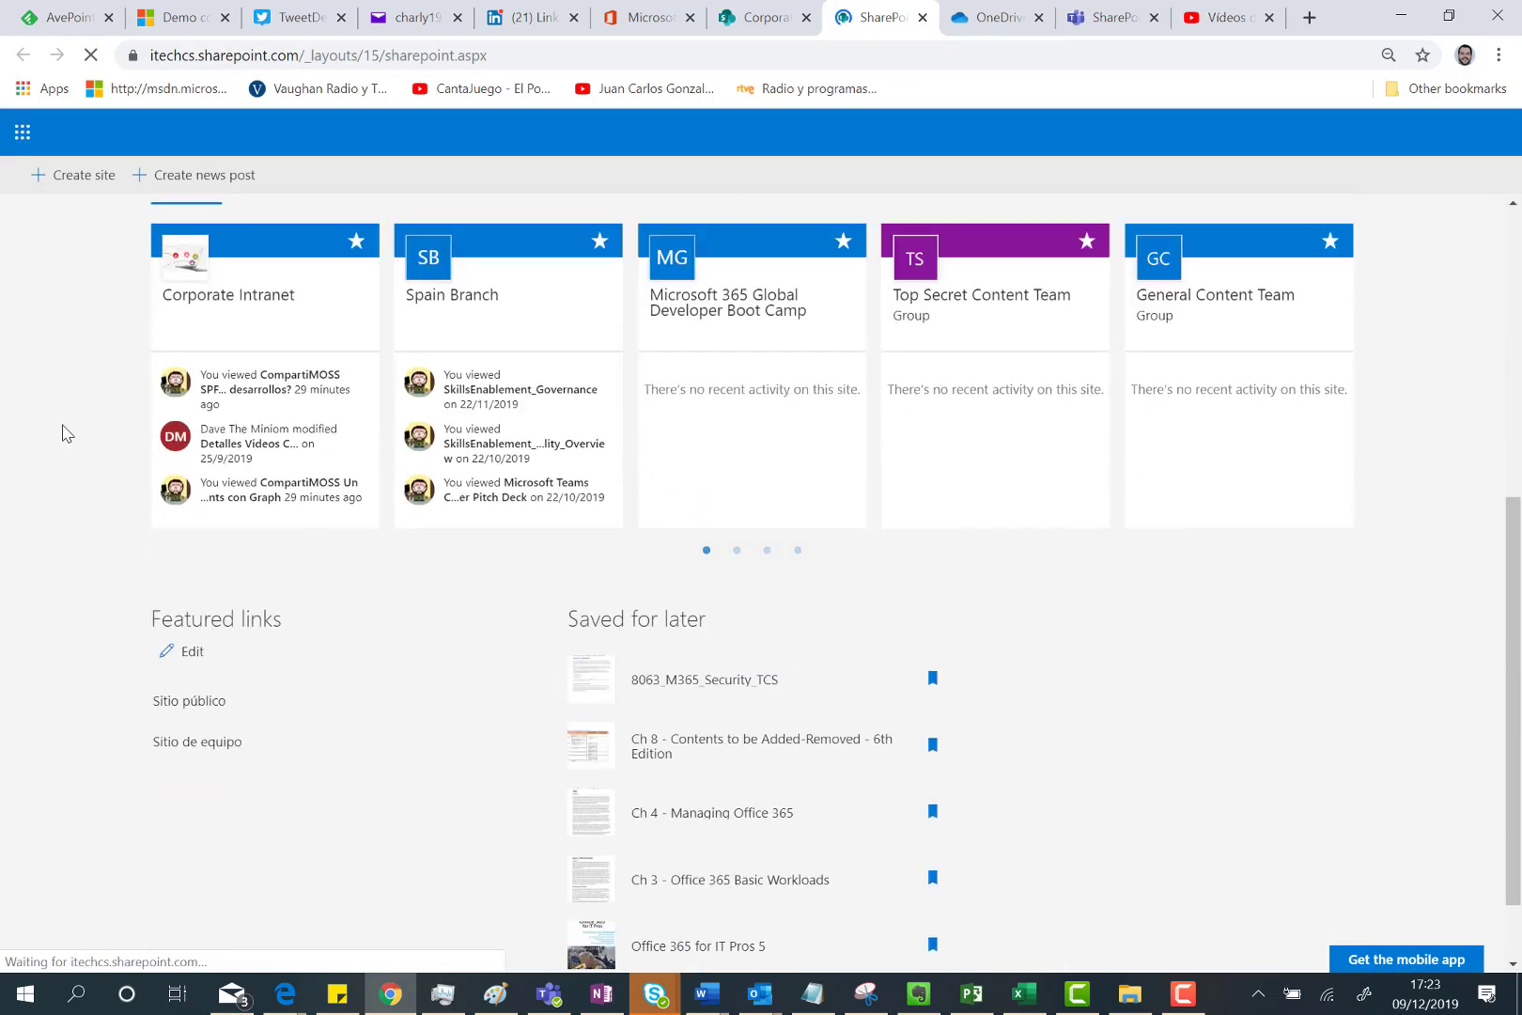
{"action": "scroll", "coordinate": [62, 432], "scroll_direction": "down", "scroll_amount": 1}
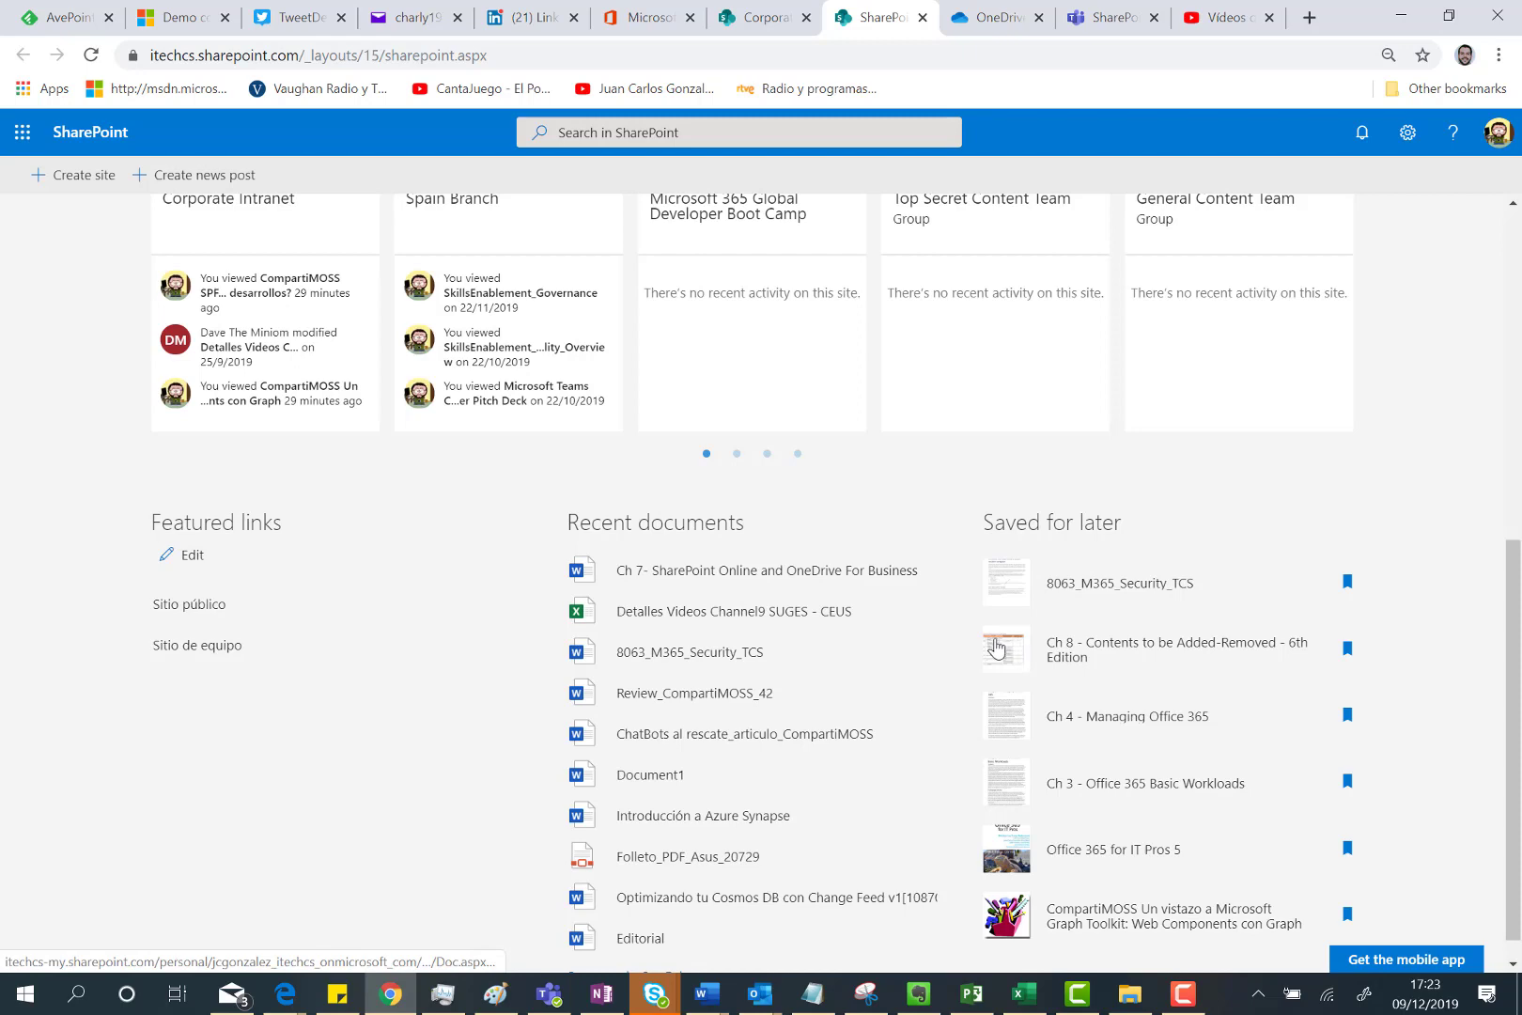
{"action": "scroll", "coordinate": [995, 648], "scroll_direction": "down", "scroll_amount": 1}
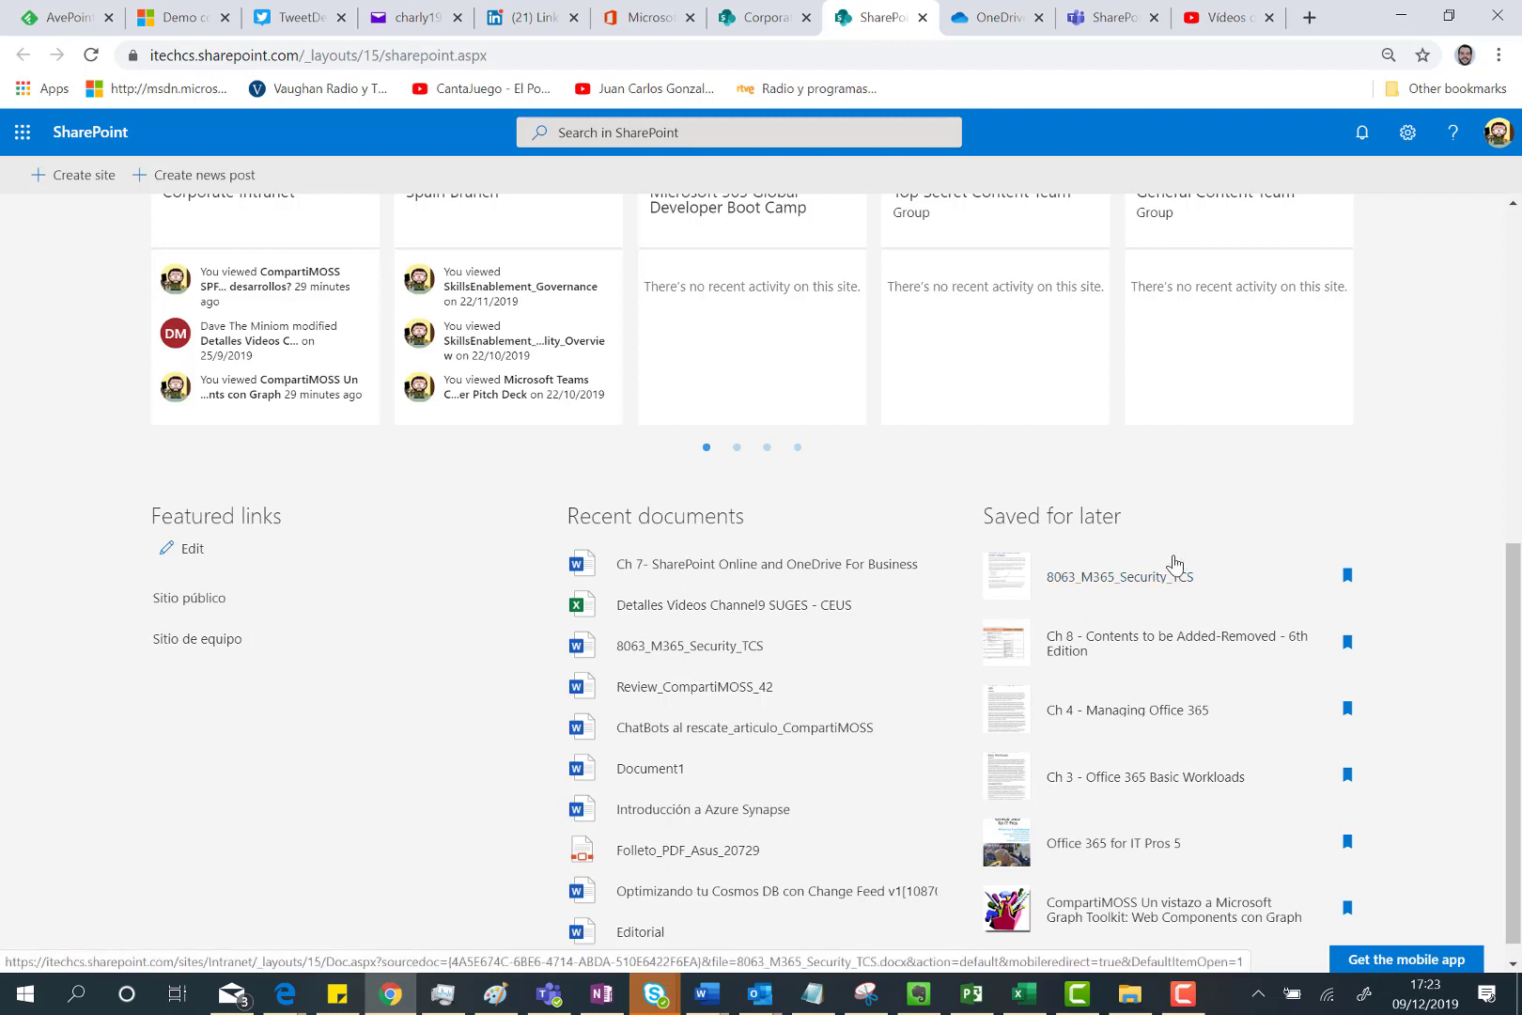
- Reload the Corporate Intranet Documents library and bookmark Ebook_Change_Resistance-2.pdf again
{"action": "left_click", "coordinate": [761, 17]}
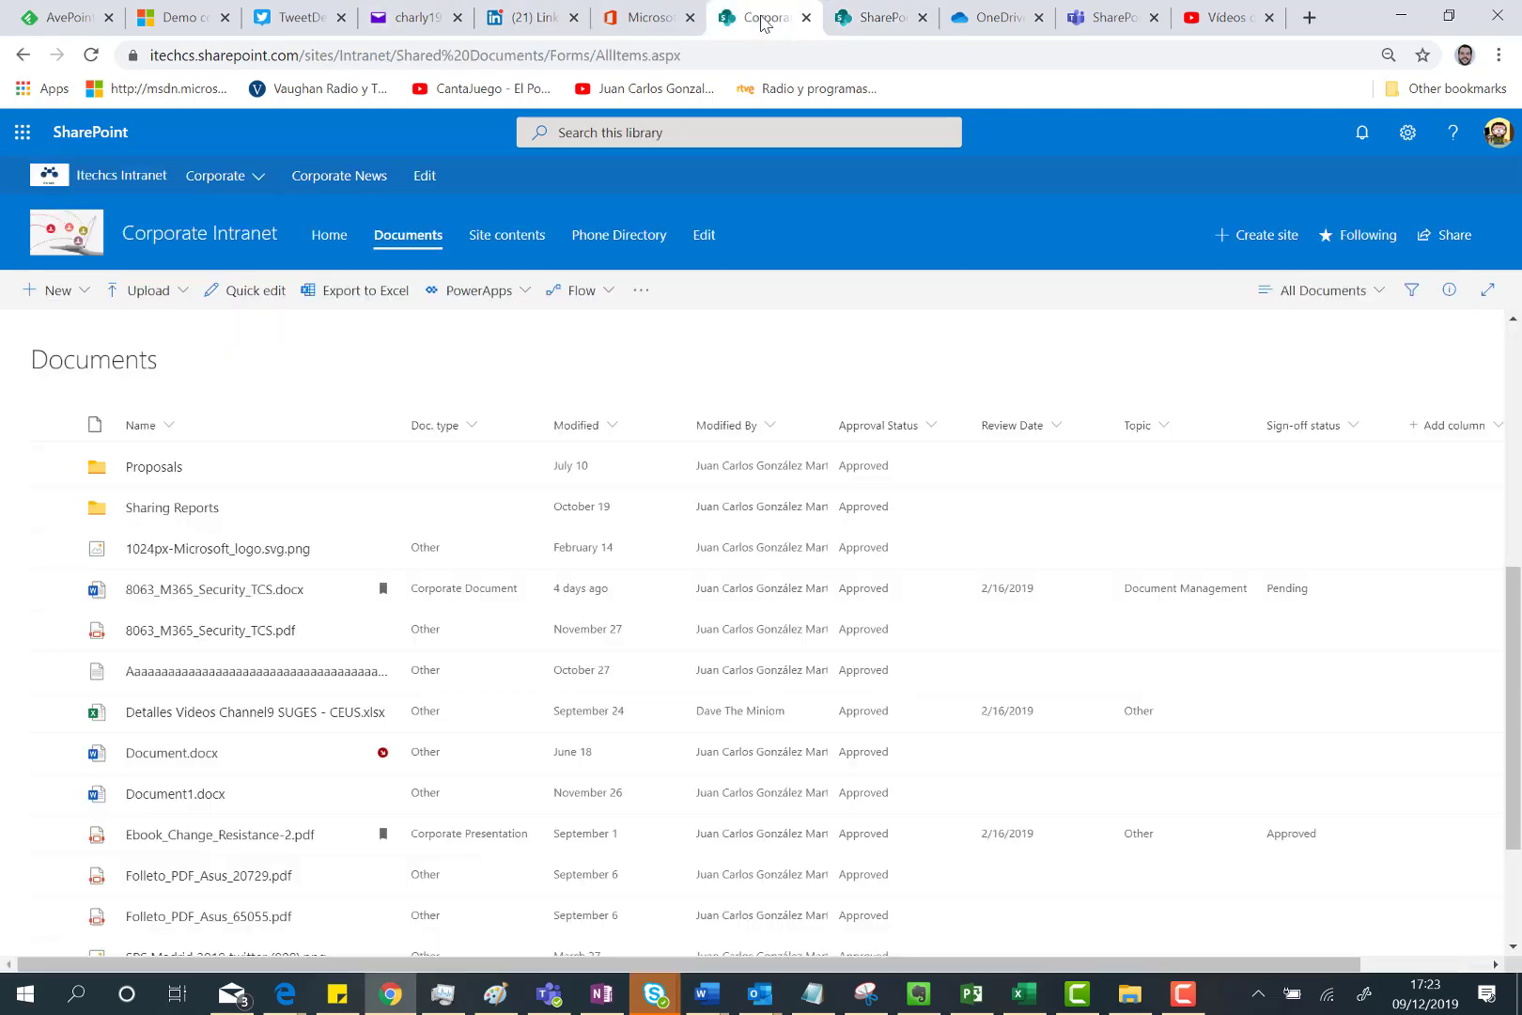
{"action": "left_click", "coordinate": [104, 60]}
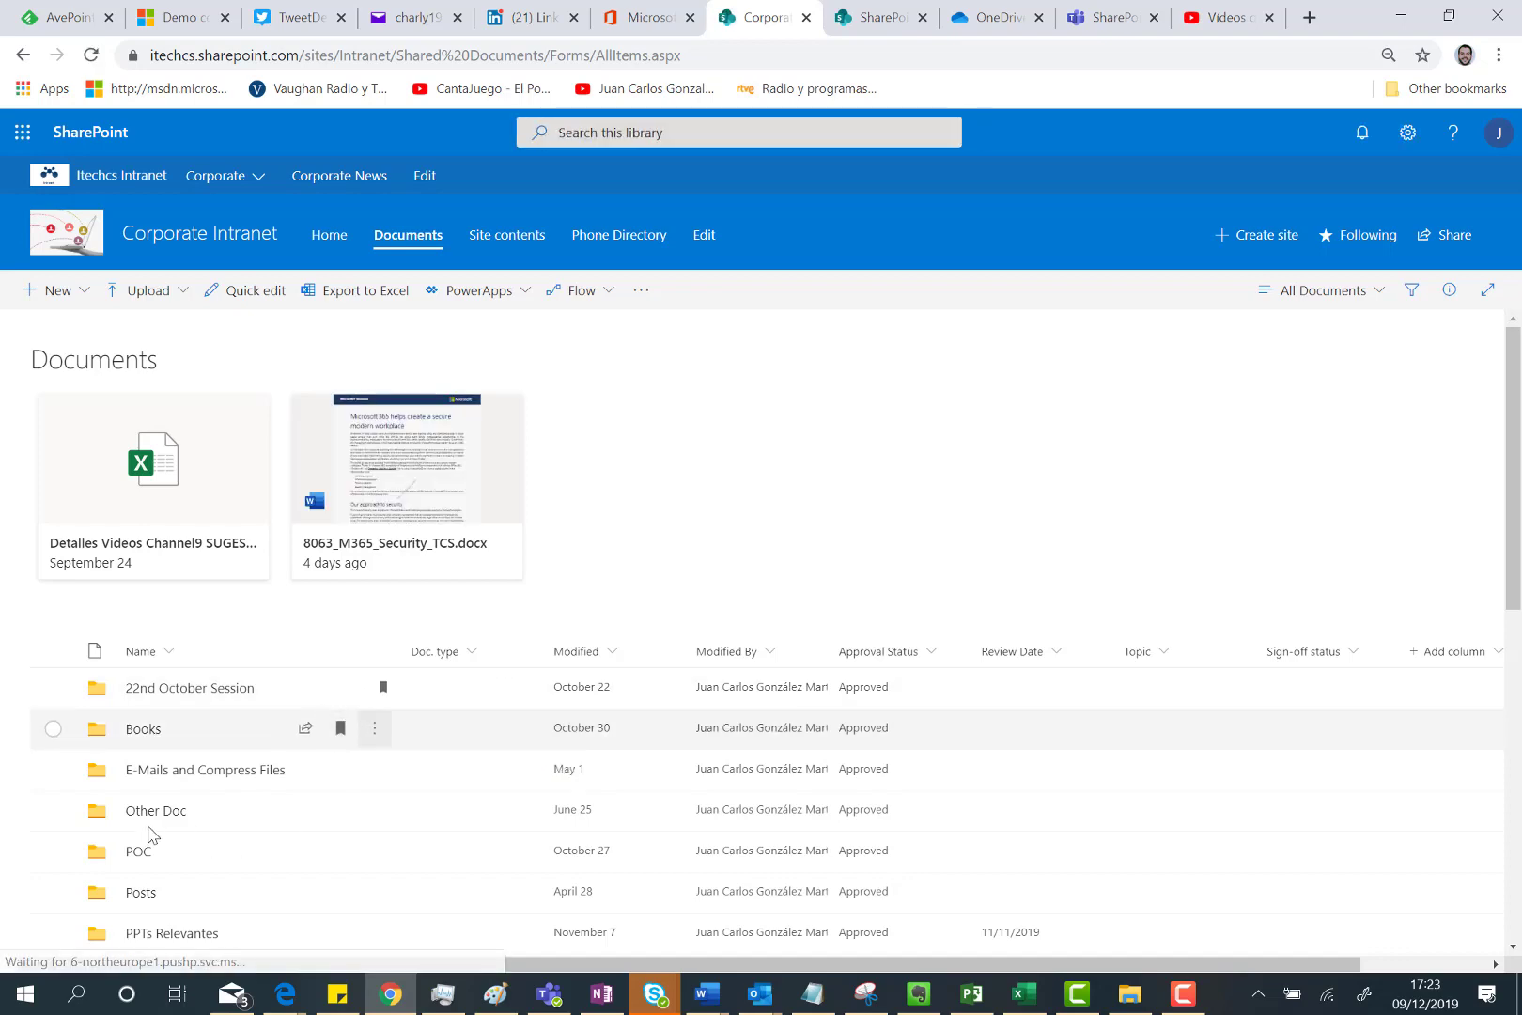
{"action": "scroll", "coordinate": [246, 774], "scroll_direction": "down", "scroll_amount": 3}
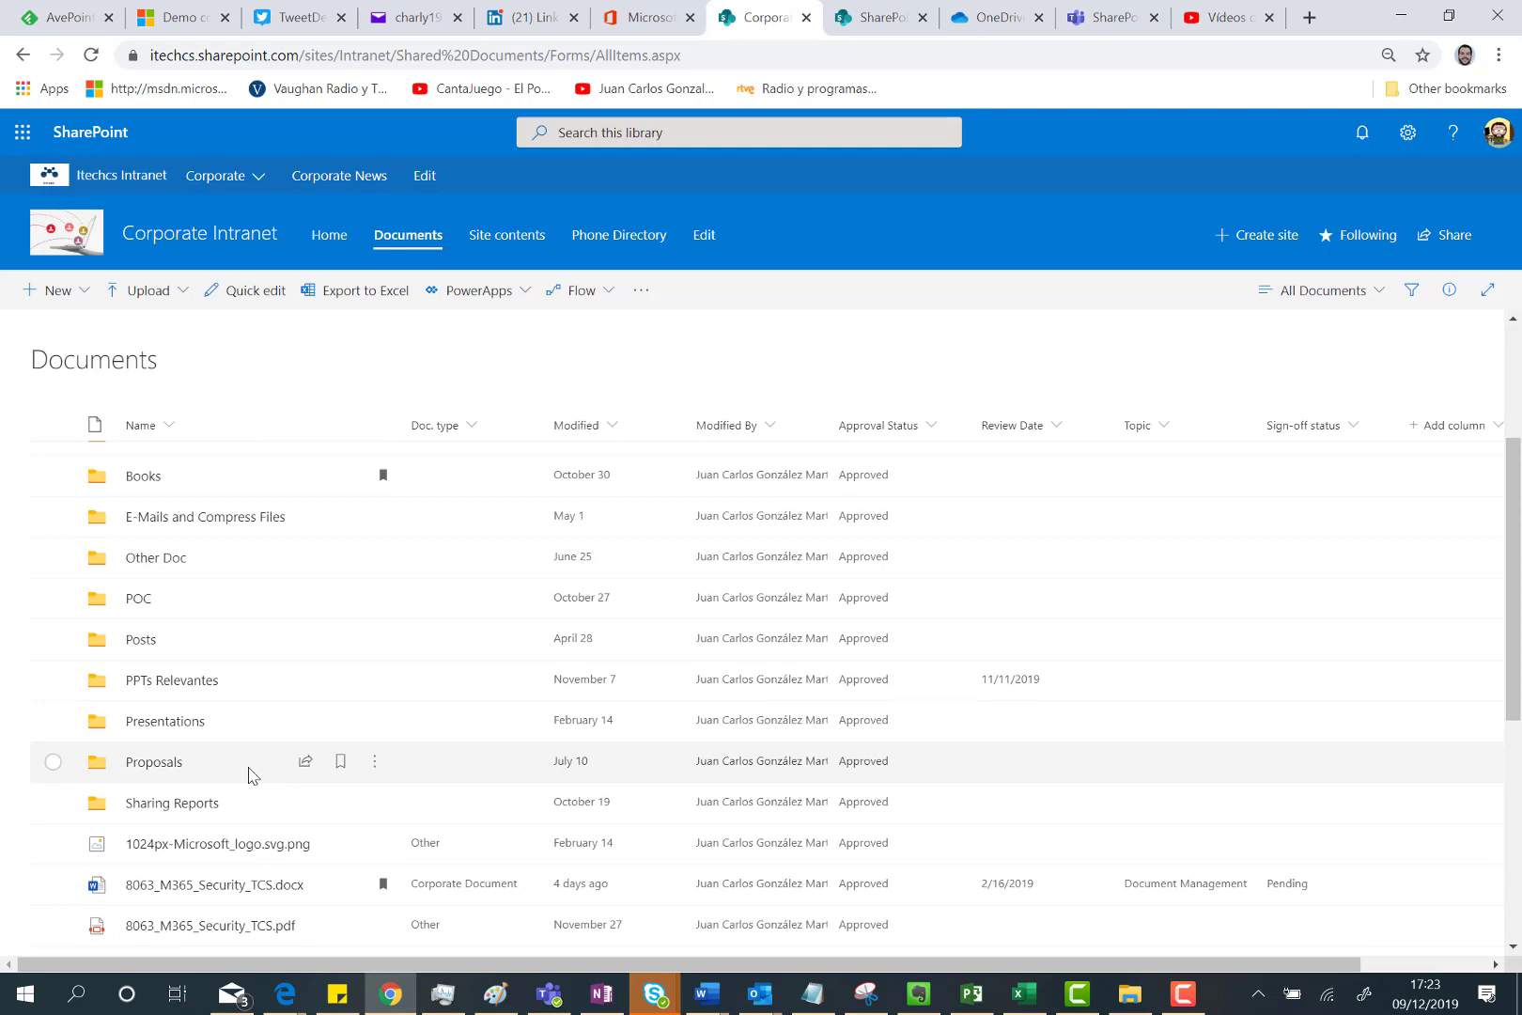
{"action": "scroll", "coordinate": [249, 774], "scroll_direction": "down", "scroll_amount": 3}
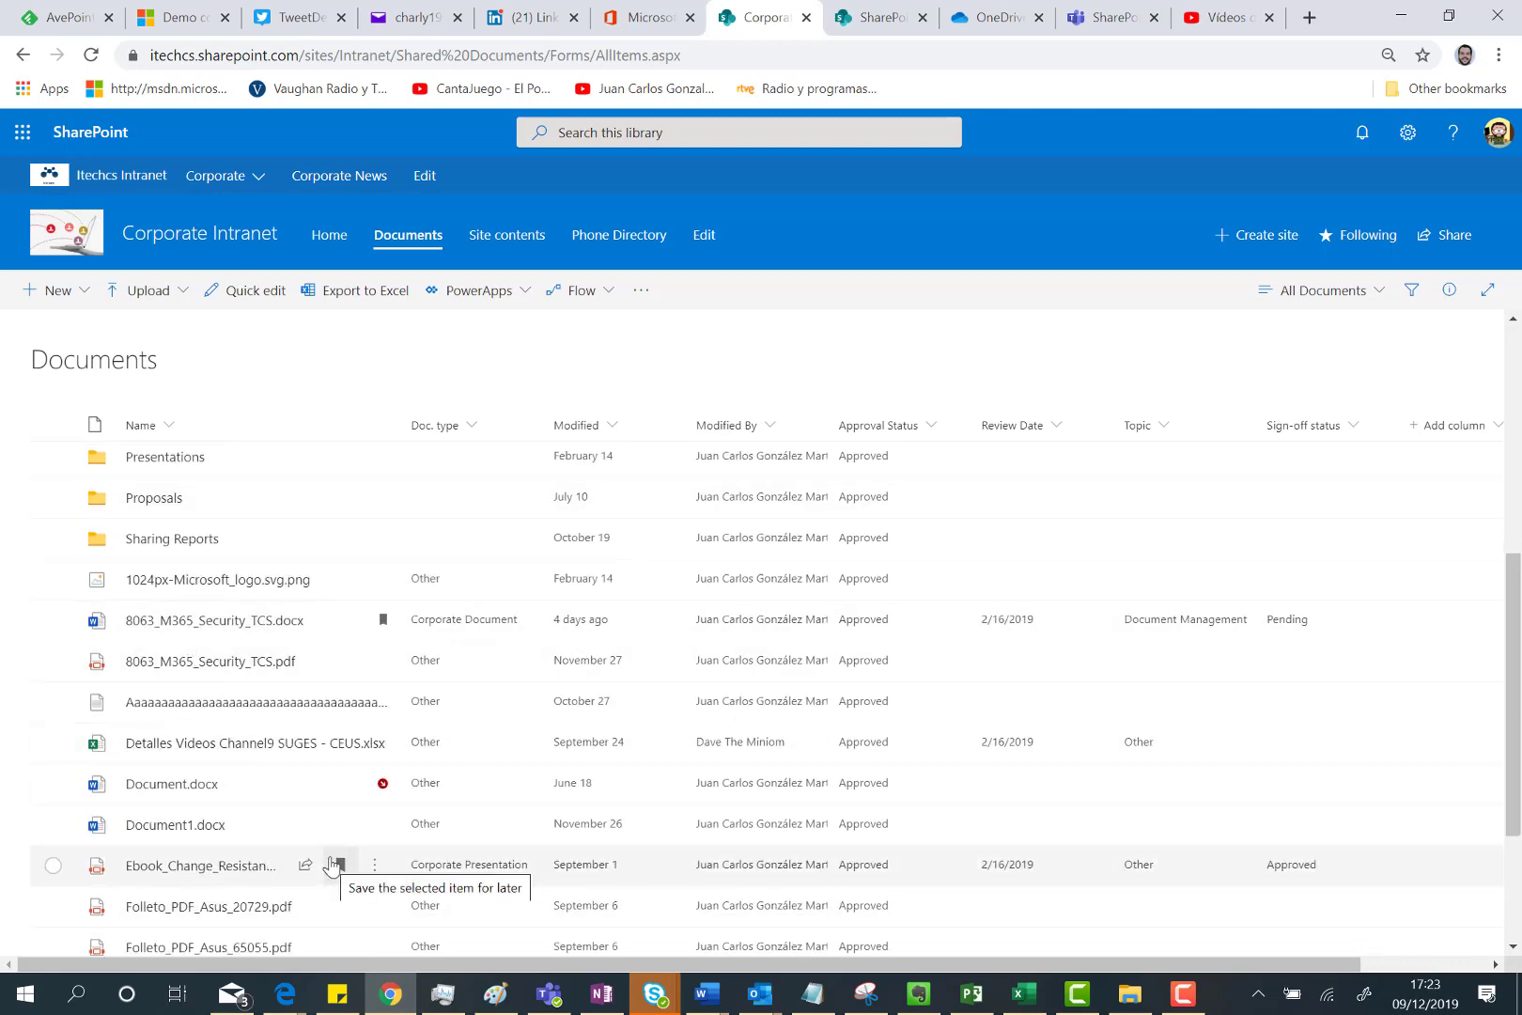
{"action": "left_click", "coordinate": [336, 864]}
- Refresh the SharePoint start page to show Ebook_Change_Resistance-2 heading Saved for later
{"action": "left_click", "coordinate": [879, 17]}
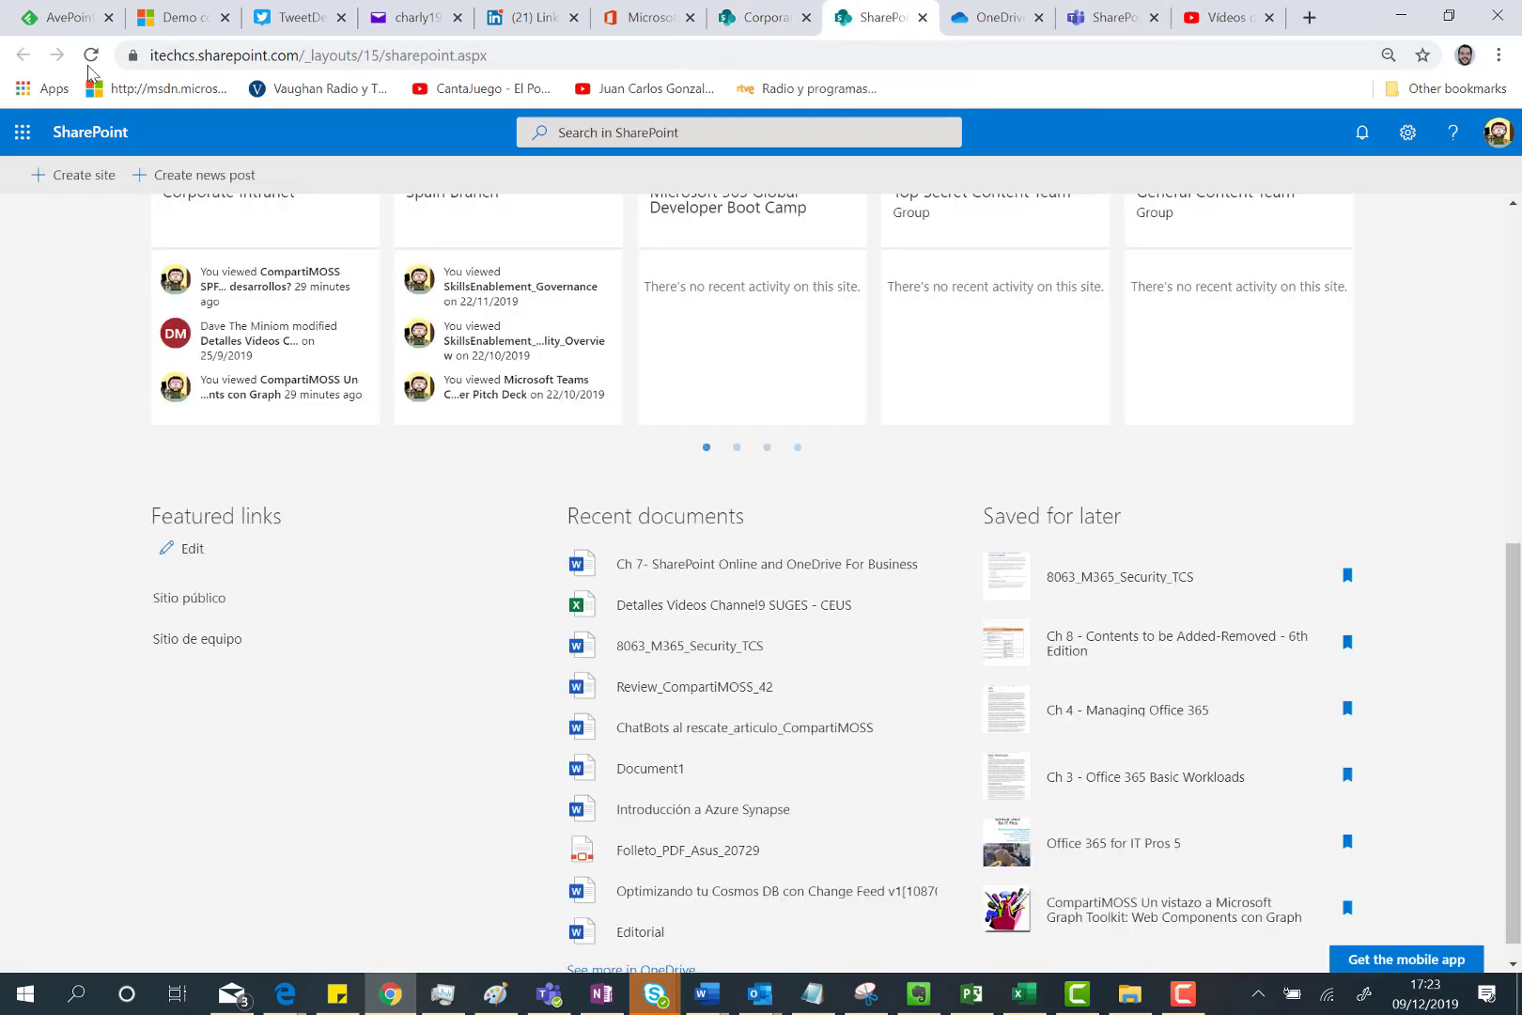
{"action": "left_click", "coordinate": [92, 56]}
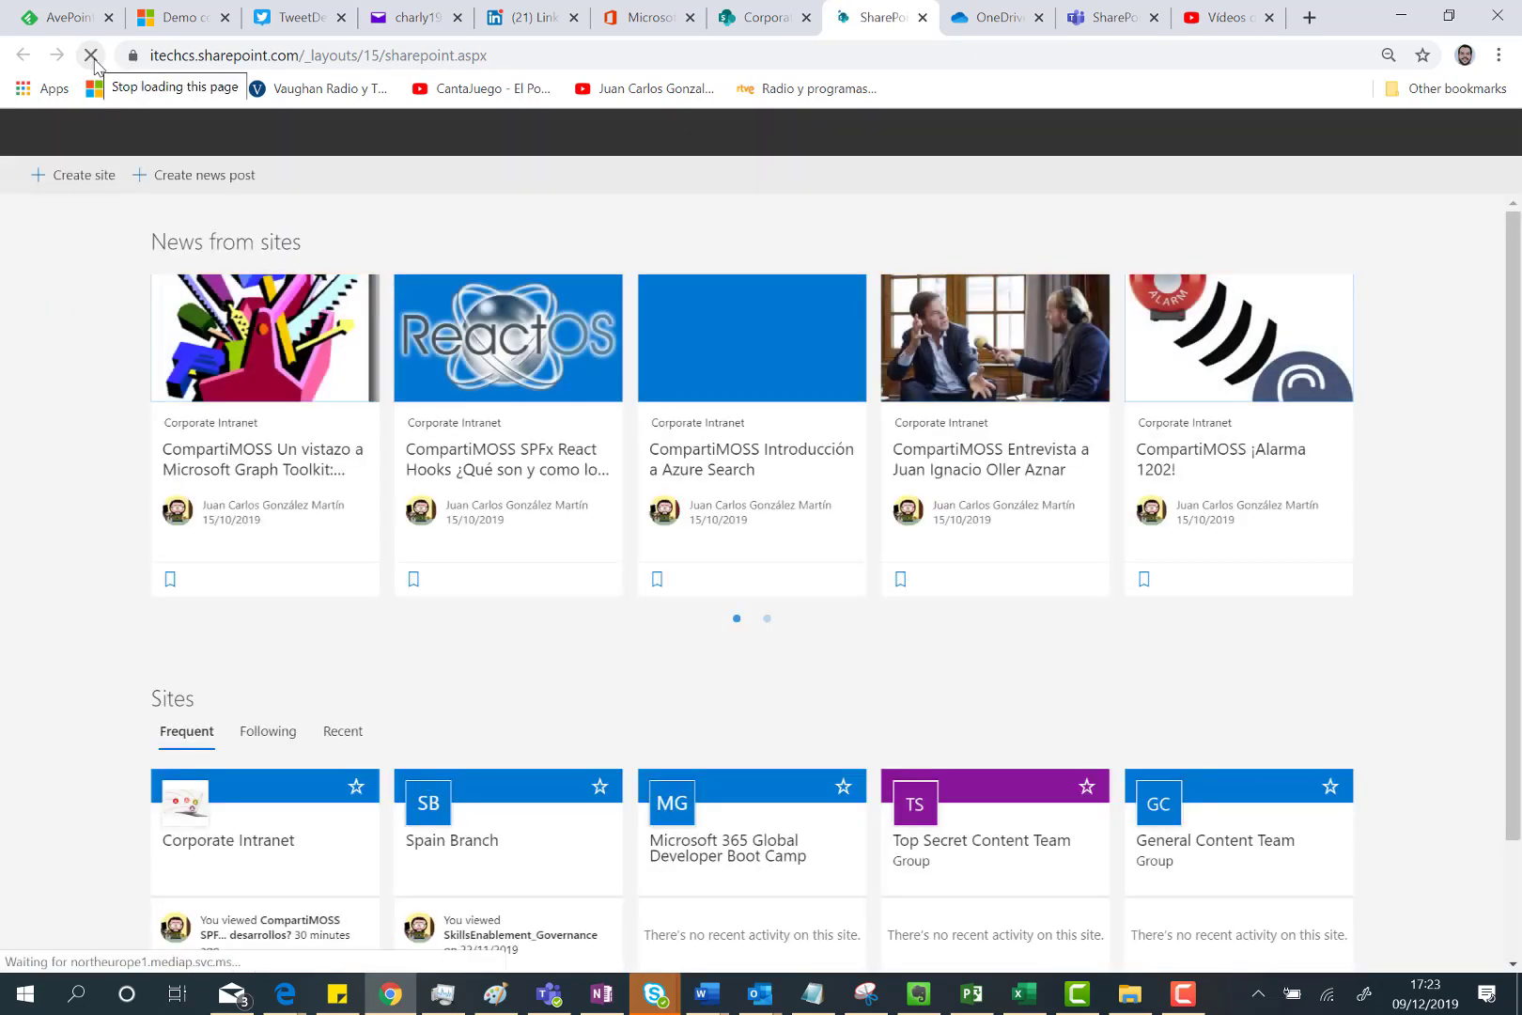
{"action": "scroll", "coordinate": [1196, 462], "scroll_direction": "down", "scroll_amount": 4}
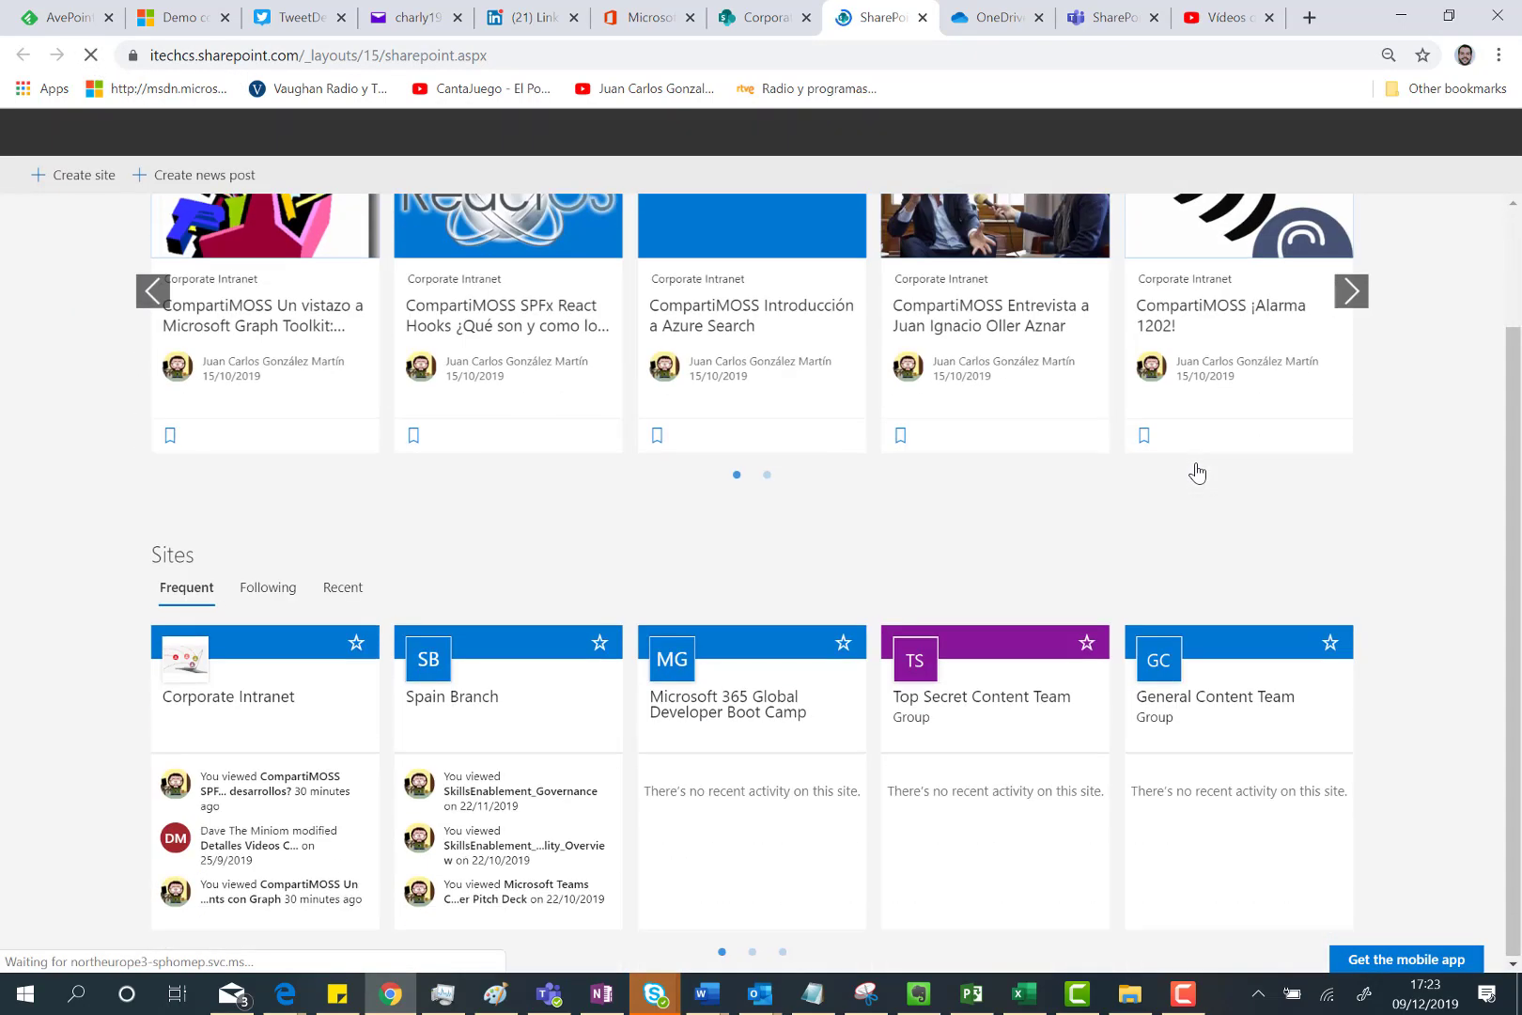
{"action": "scroll", "coordinate": [1197, 462], "scroll_direction": "down", "scroll_amount": 2}
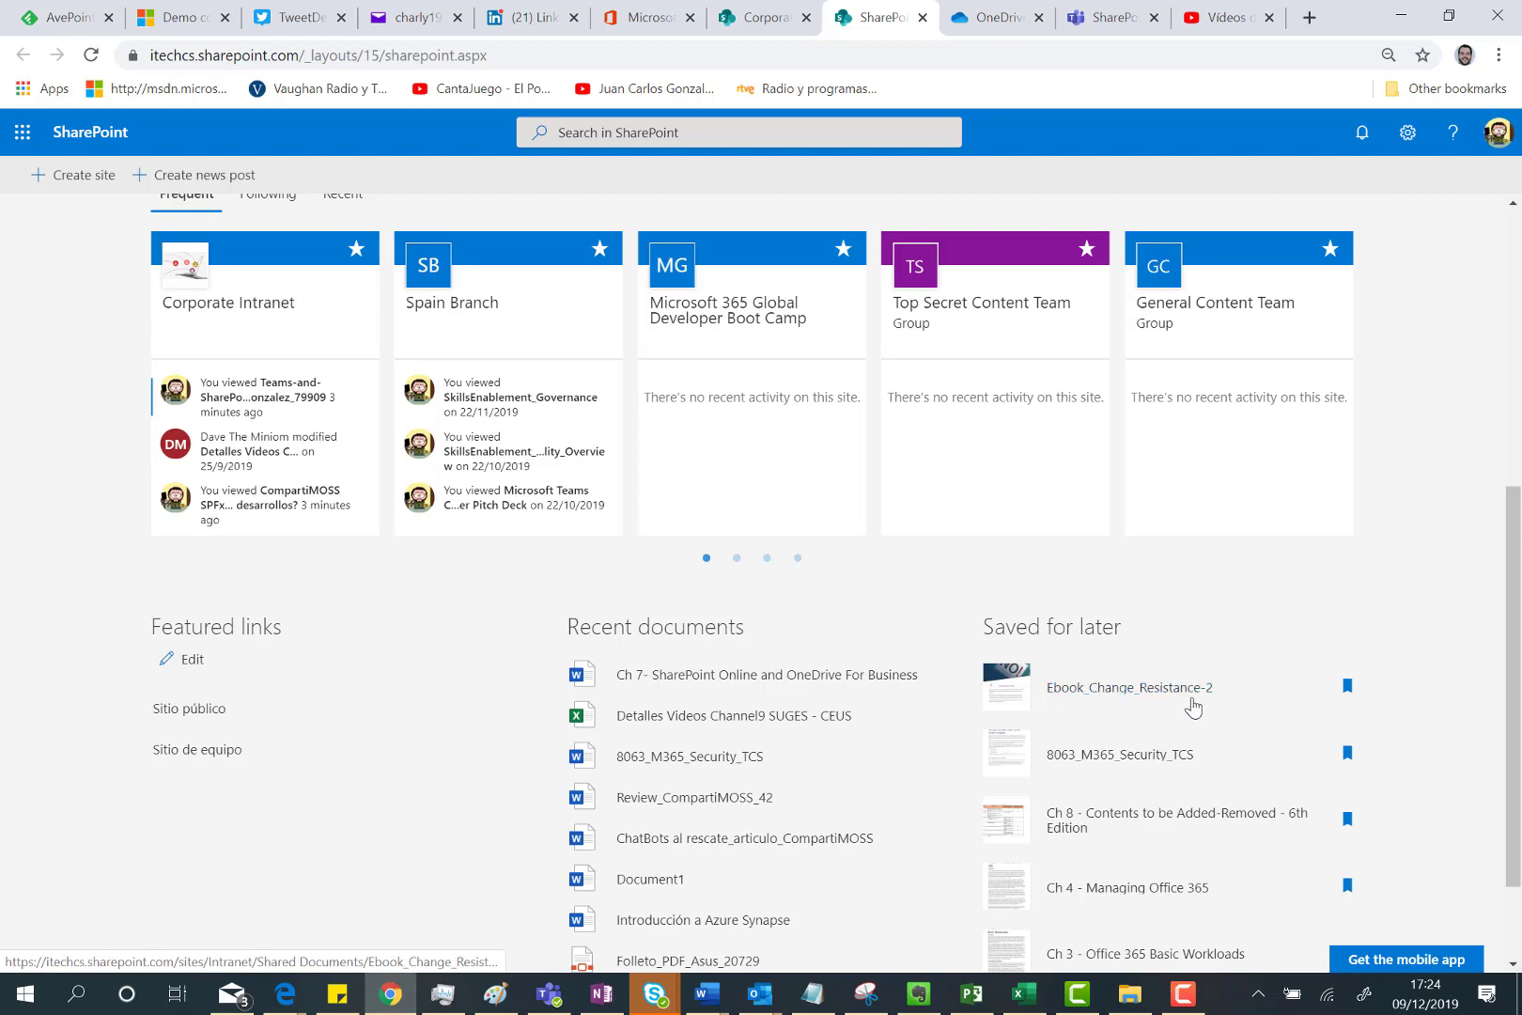
{"action": "scroll", "coordinate": [1186, 700], "scroll_direction": "down", "scroll_amount": 1}
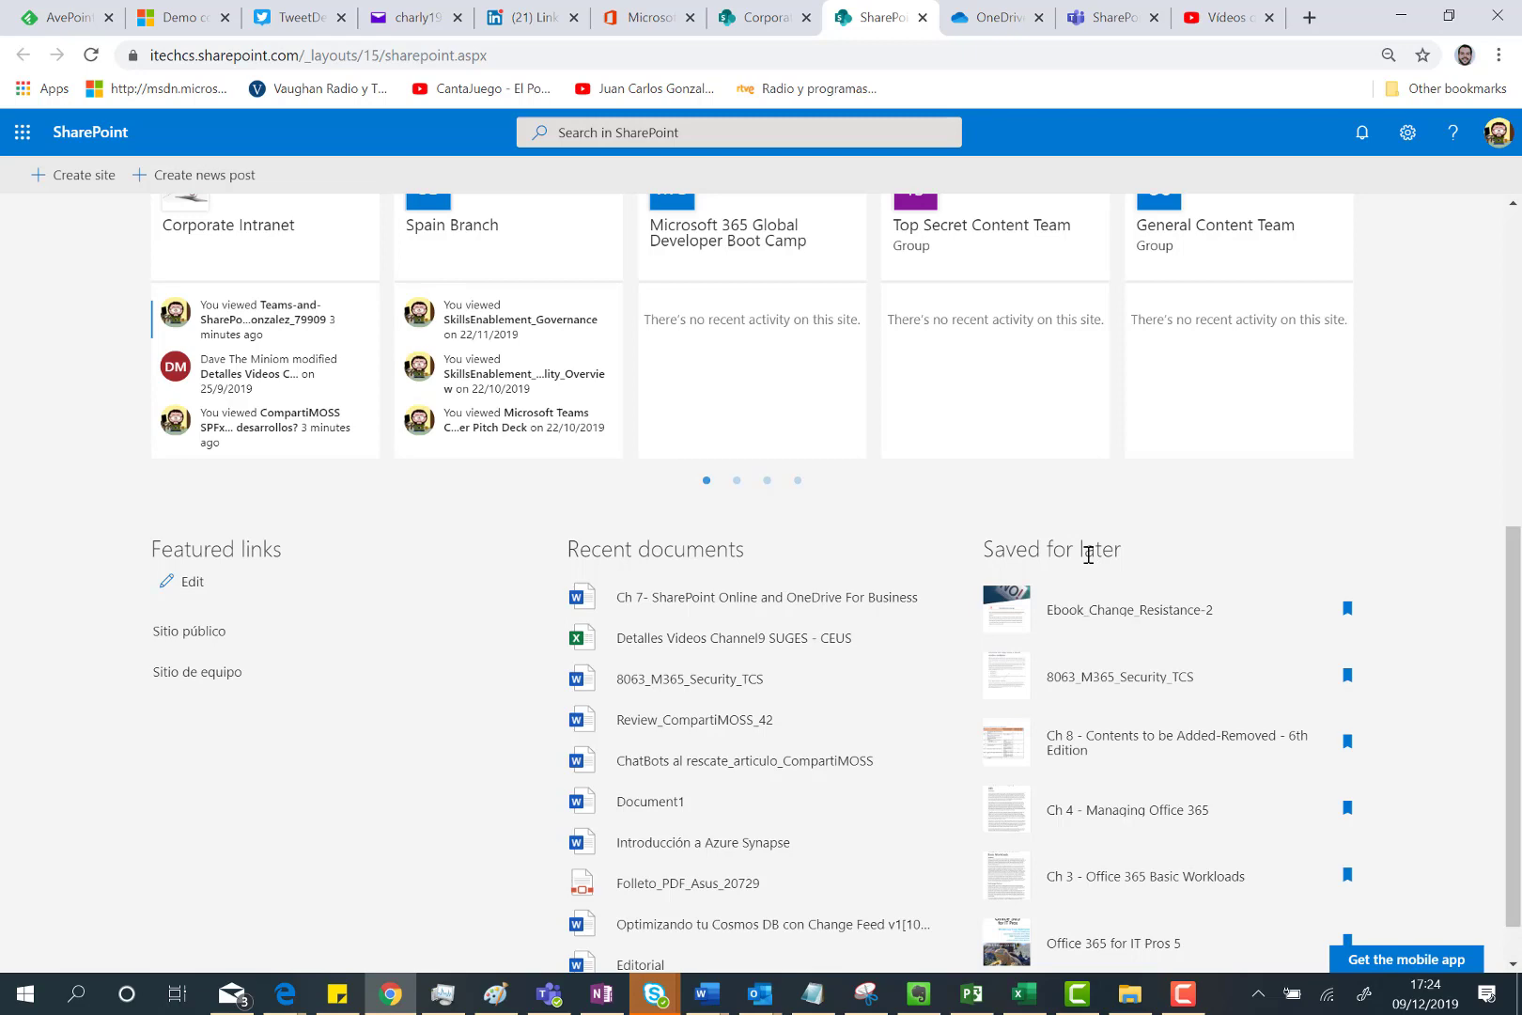
- Refresh the OneDrive Saved for later view, then return to the SharePoint start page
{"action": "left_click", "coordinate": [961, 20]}
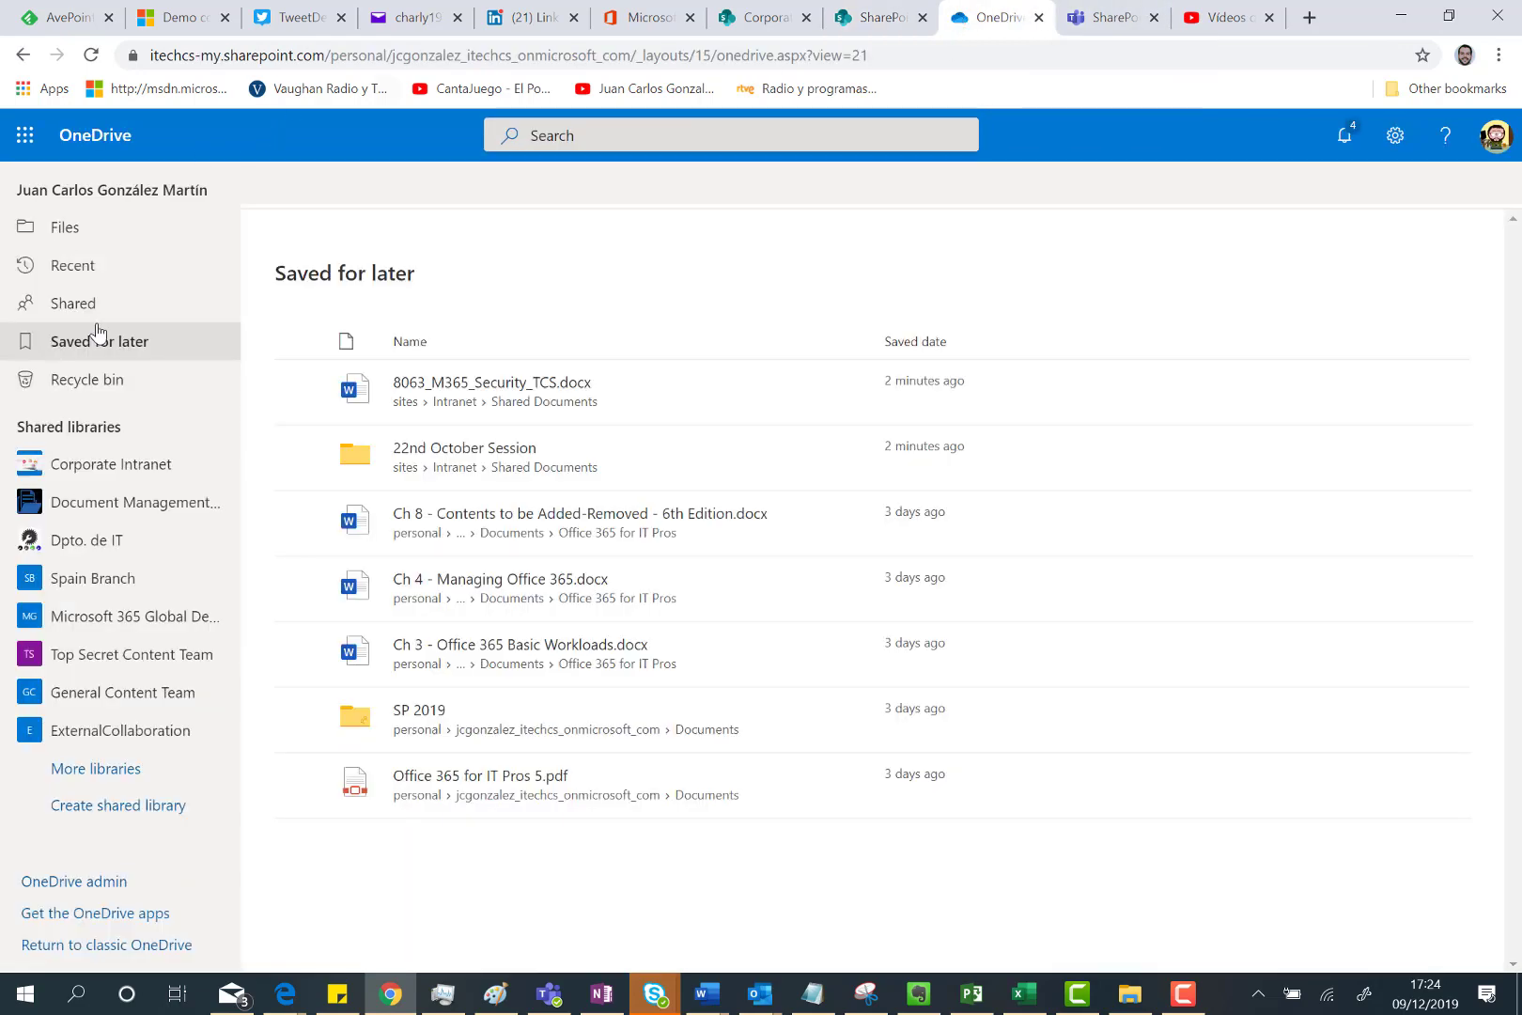
{"action": "left_click", "coordinate": [91, 58]}
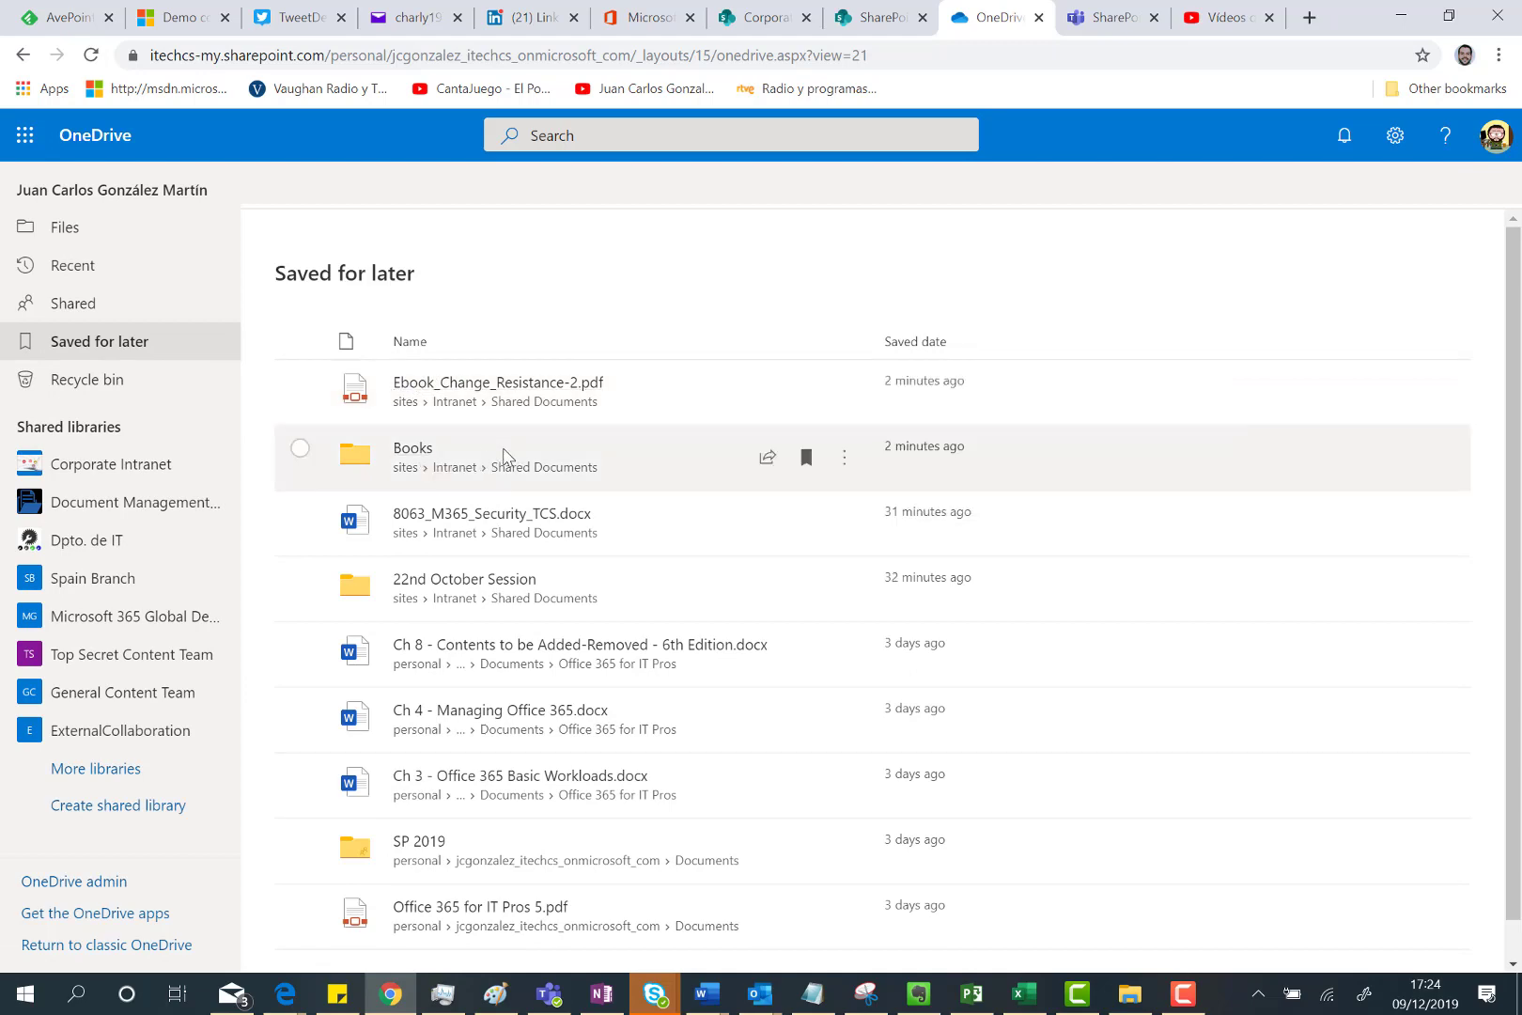
{"action": "left_click", "coordinate": [850, 19]}
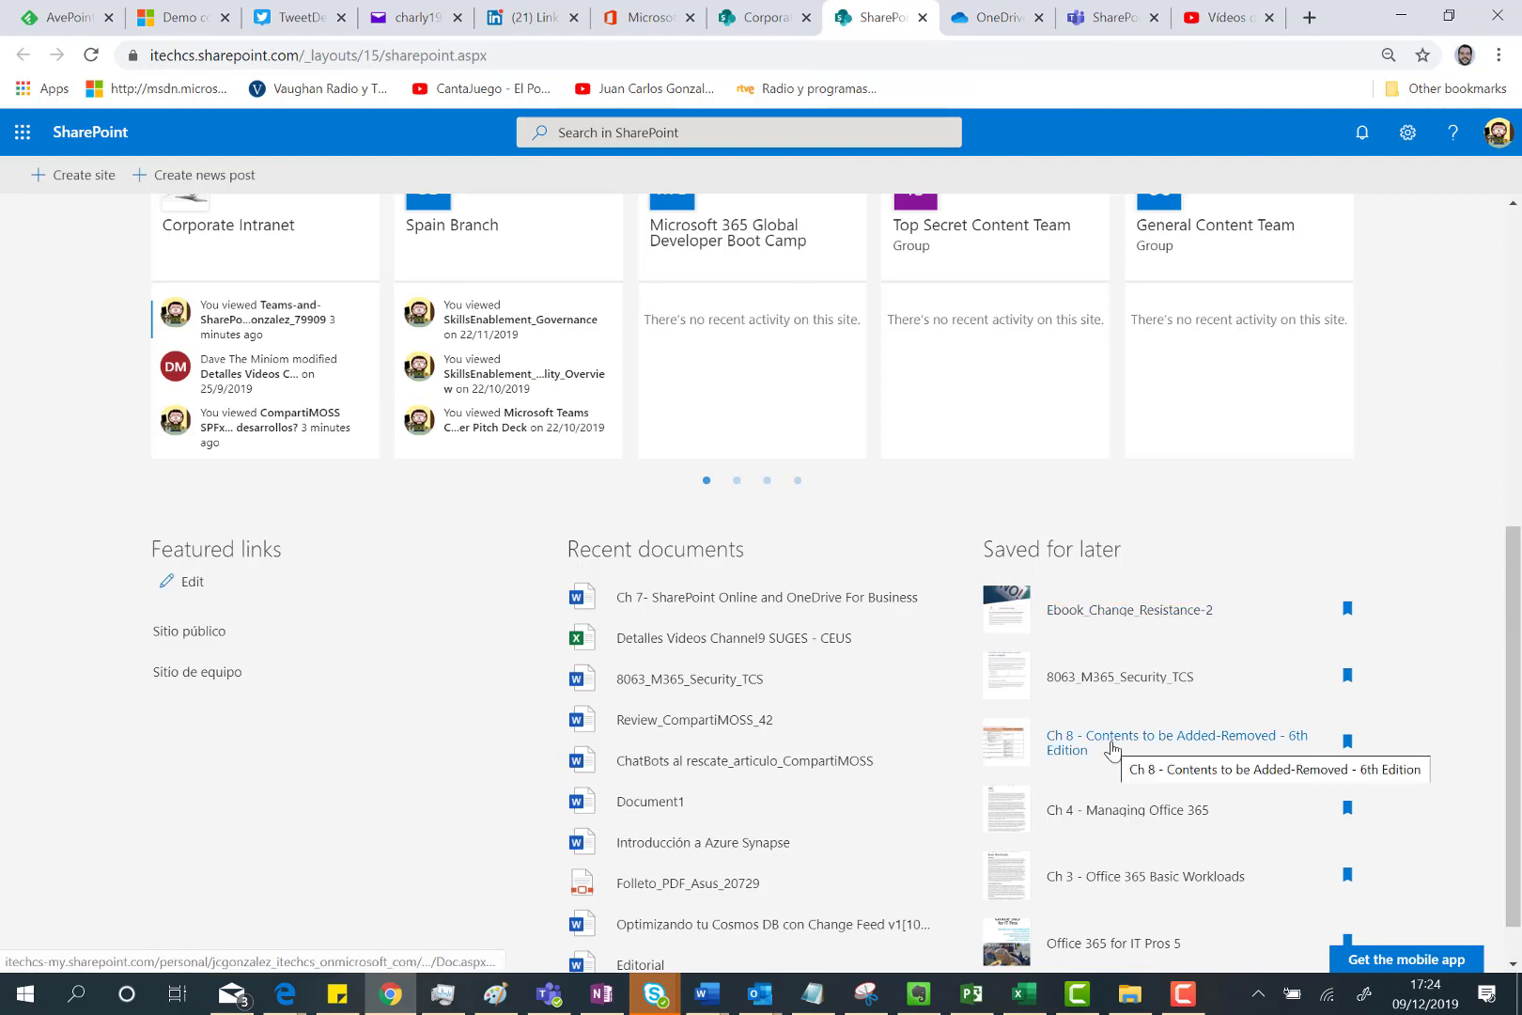
{"action": "left_click", "coordinate": [998, 17]}
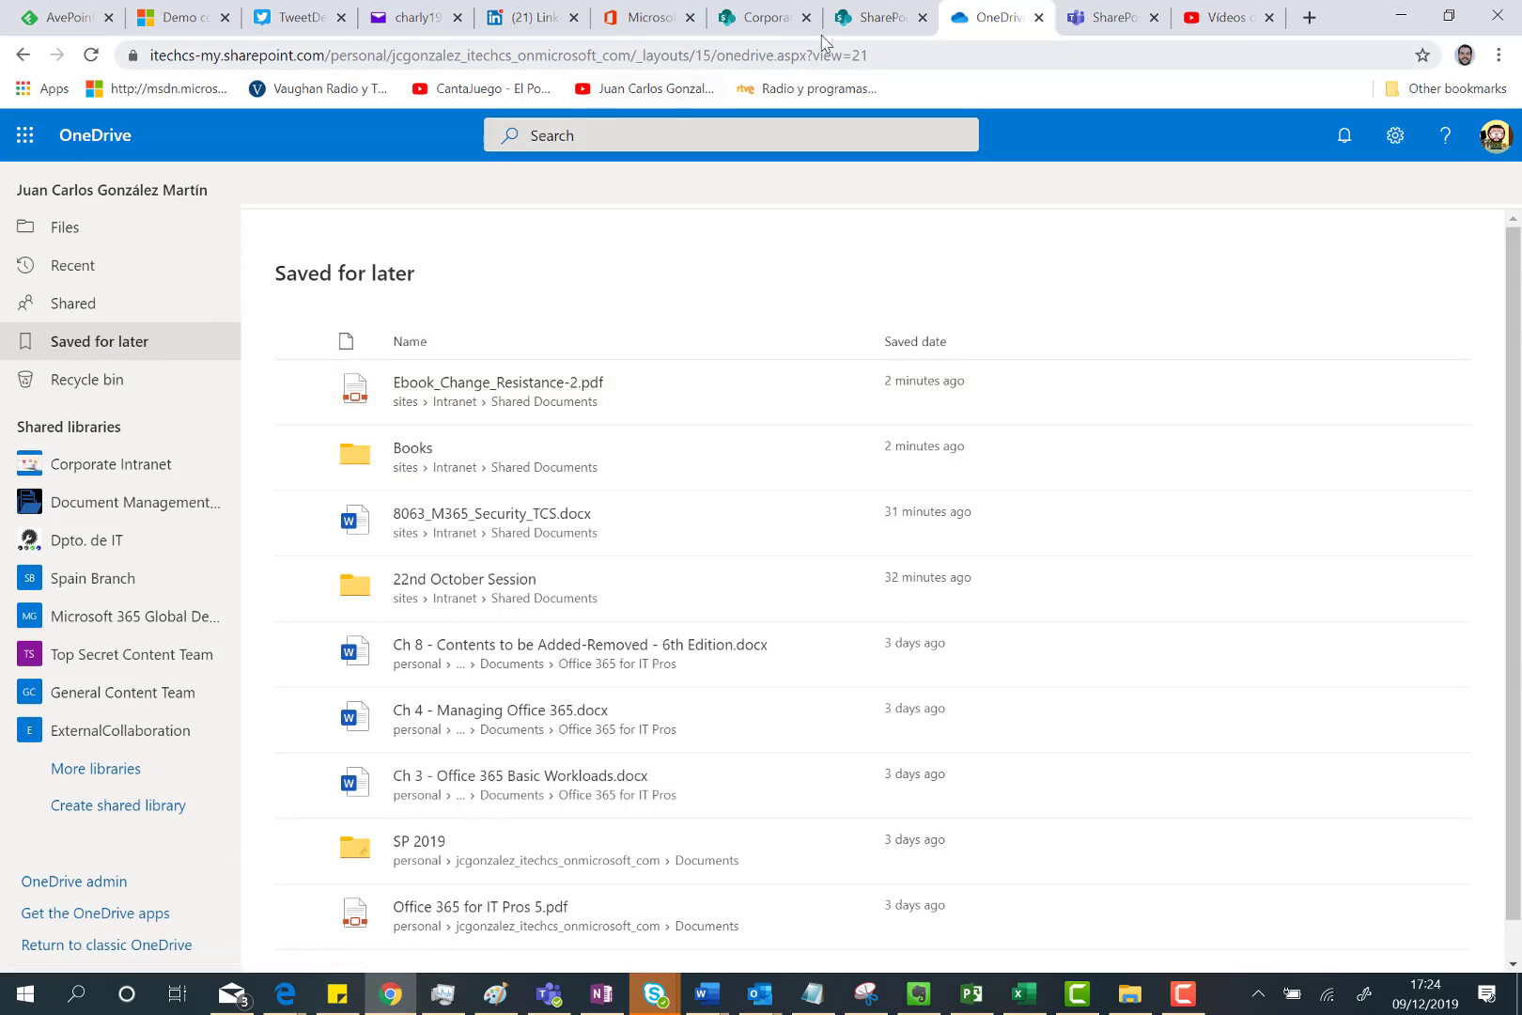
{"action": "left_click", "coordinate": [862, 23]}
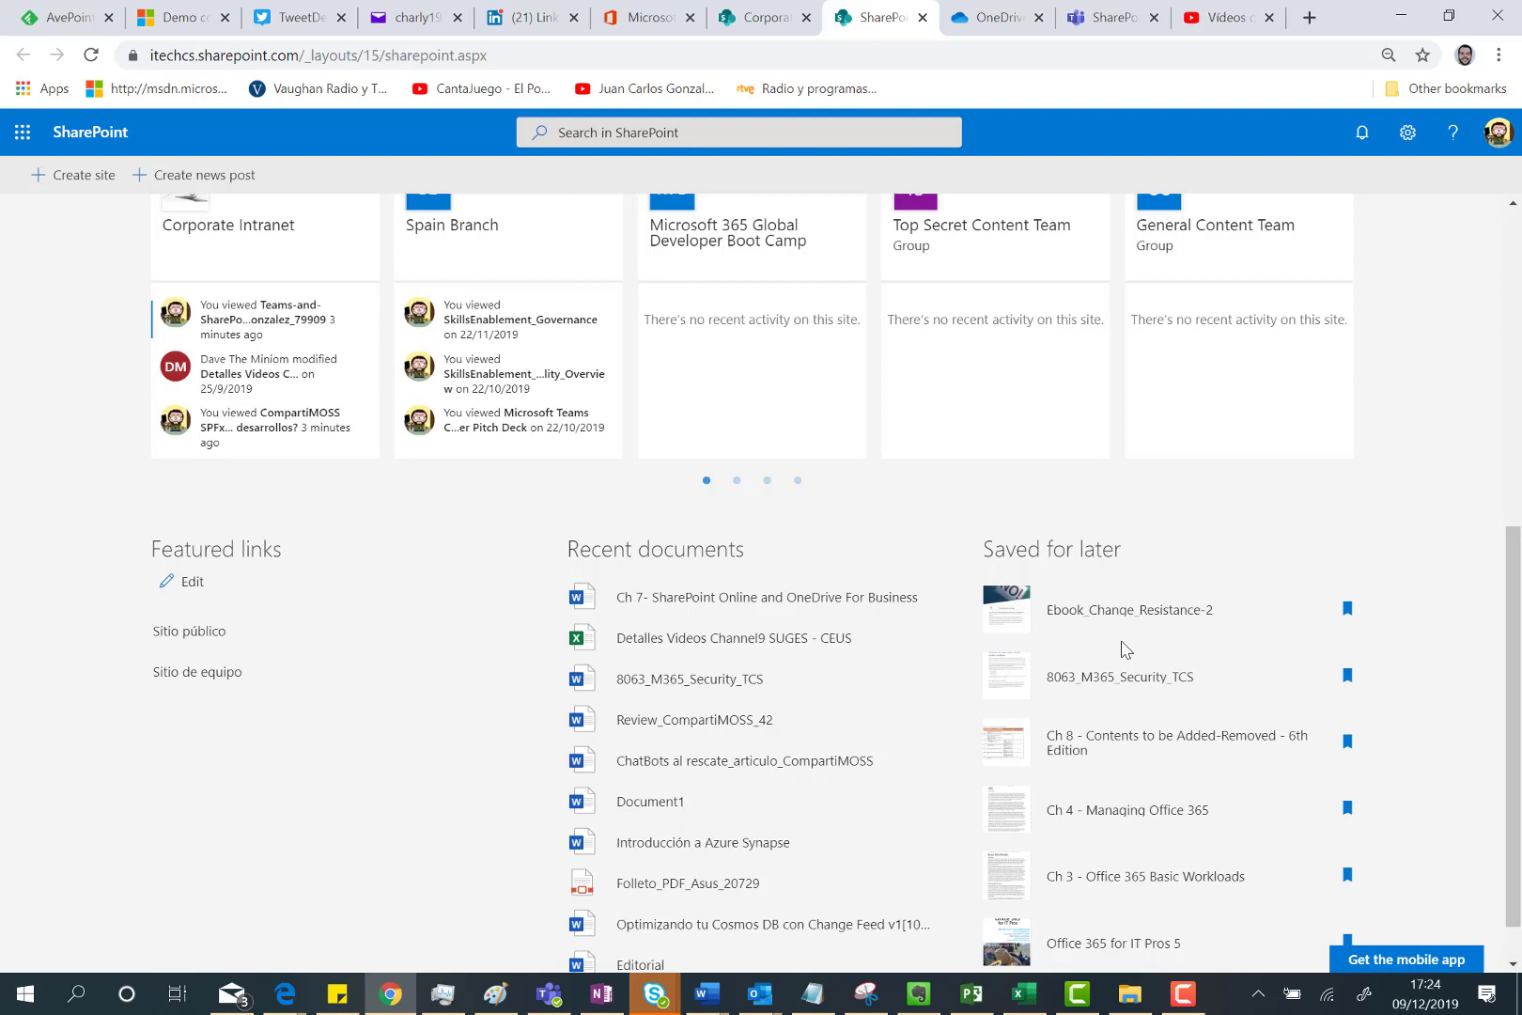